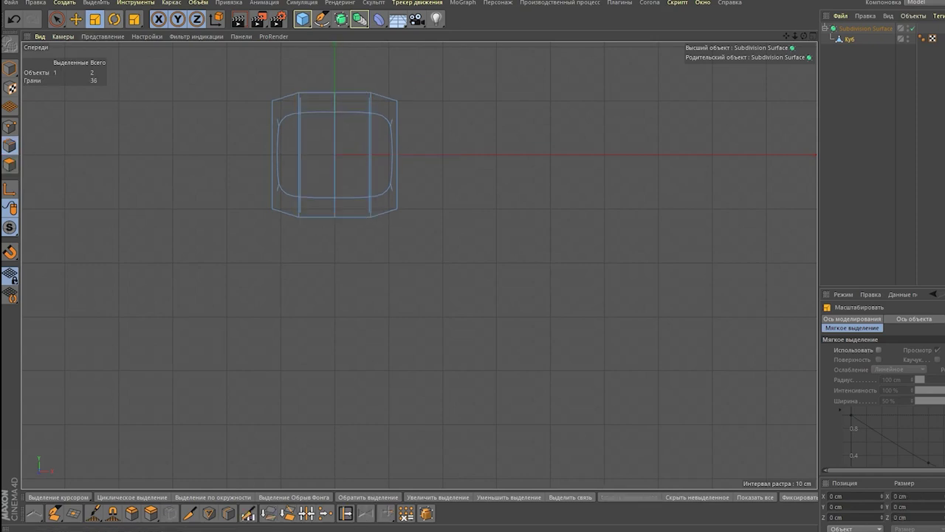
- Select the polygons along the body's sides in the shaded perspective view
scroll(270, 96, up, 4)
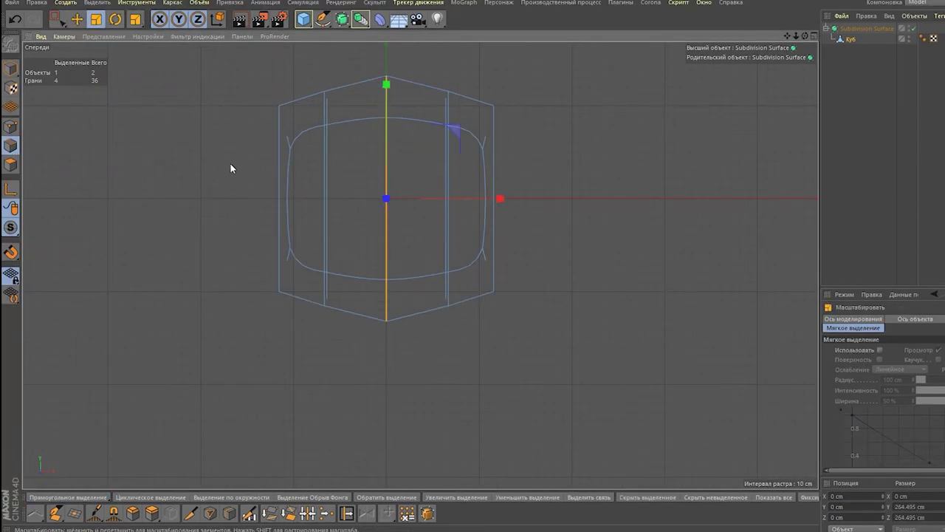
key(F1)
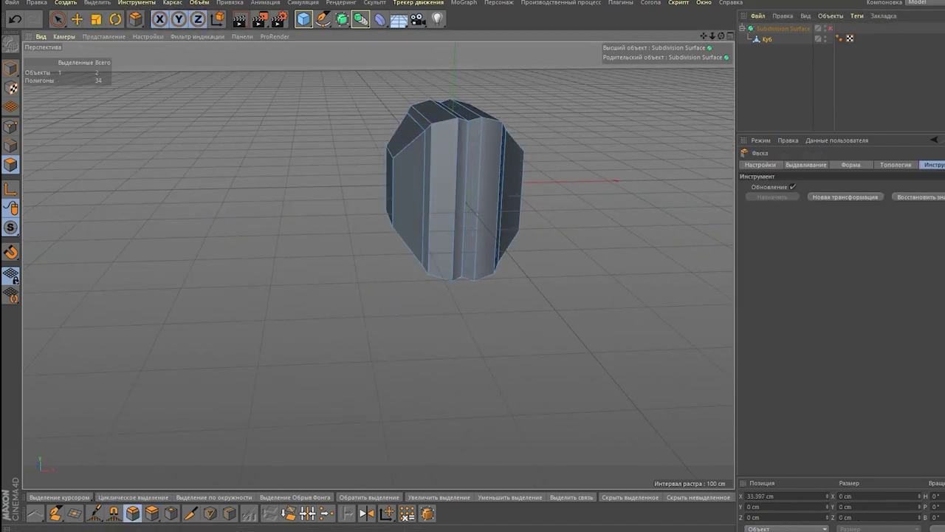
click(130, 149)
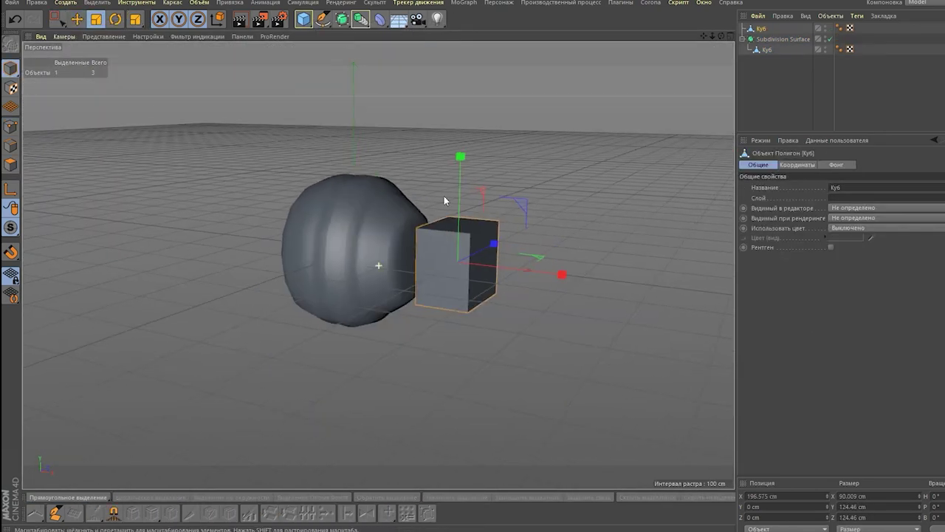
- Loop-cut the new cube and inset its two top polygons separately to form eye sockets
mouse_move(599, 261)
alt+mouse_down()
mouse_move(476, 220)
mouse_move(397, 138)
alt+mouse_up()
click(473, 252)
shift+click(478, 175)
key(i)
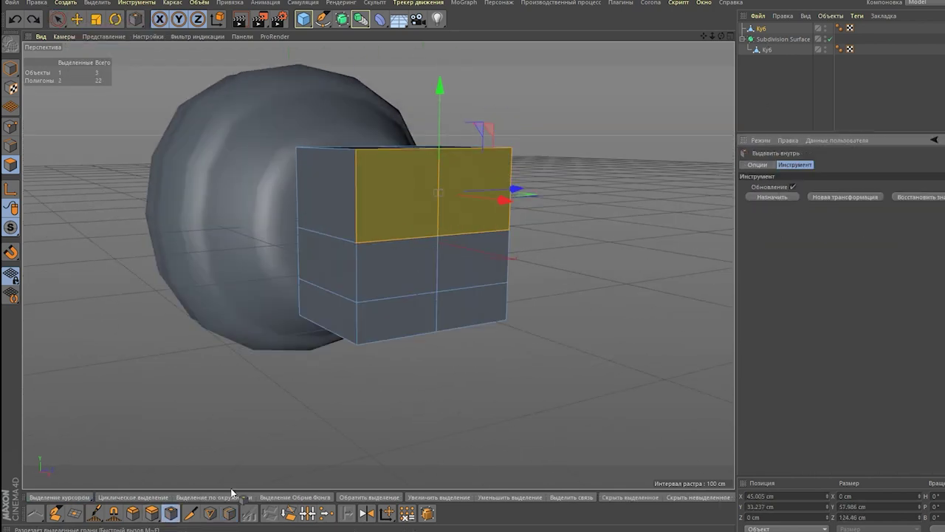
click(810, 219)
alt+drag(665, 244, 568, 253)
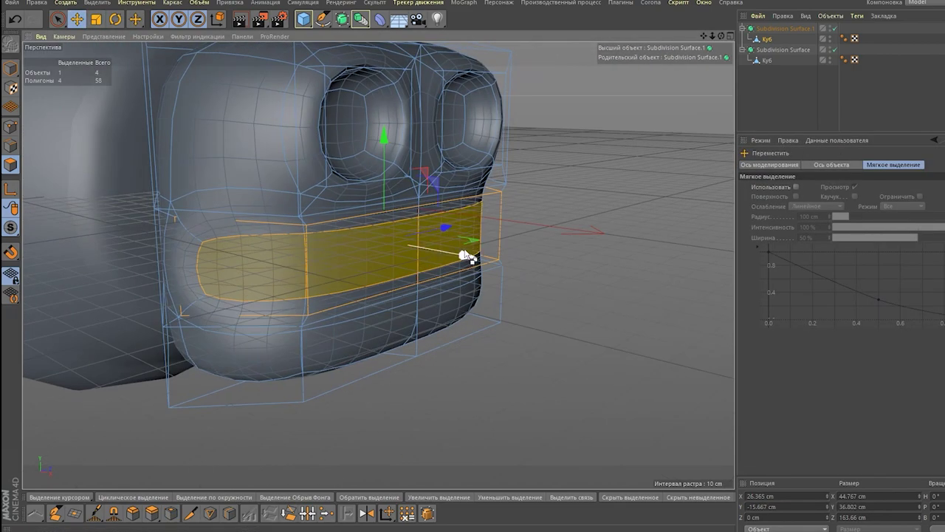
- Scale the mouth polygons and paint-select five polygons on the head's side
click(98, 19)
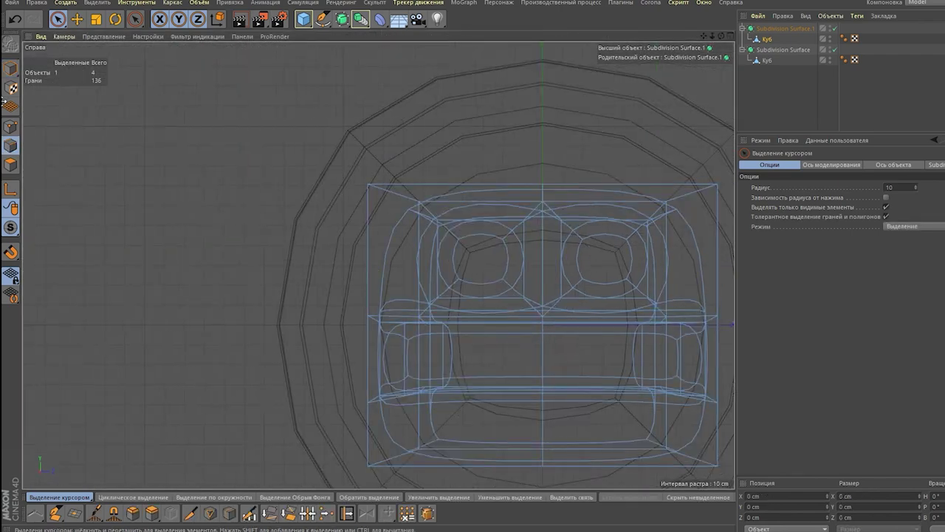
scroll(234, 113, down, 4)
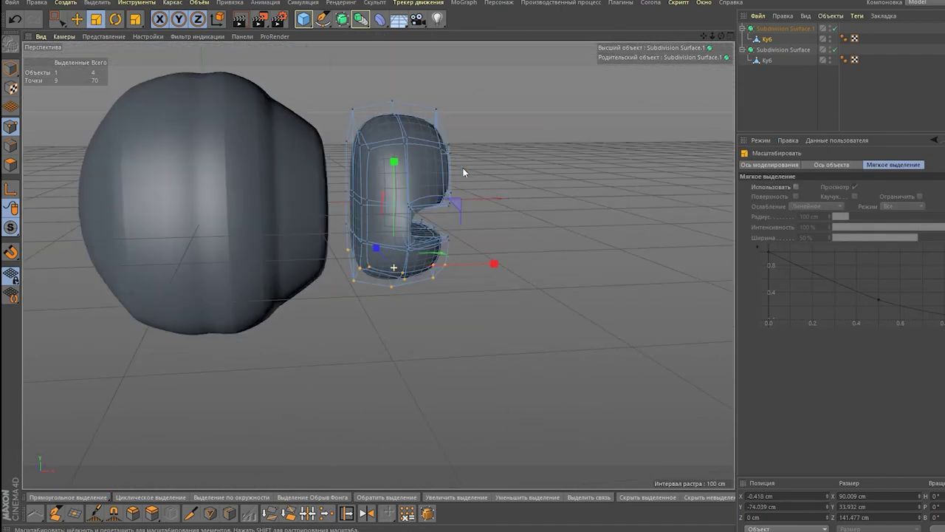
key(9)
click(369, 237)
alt+drag(369, 237, 447, 205)
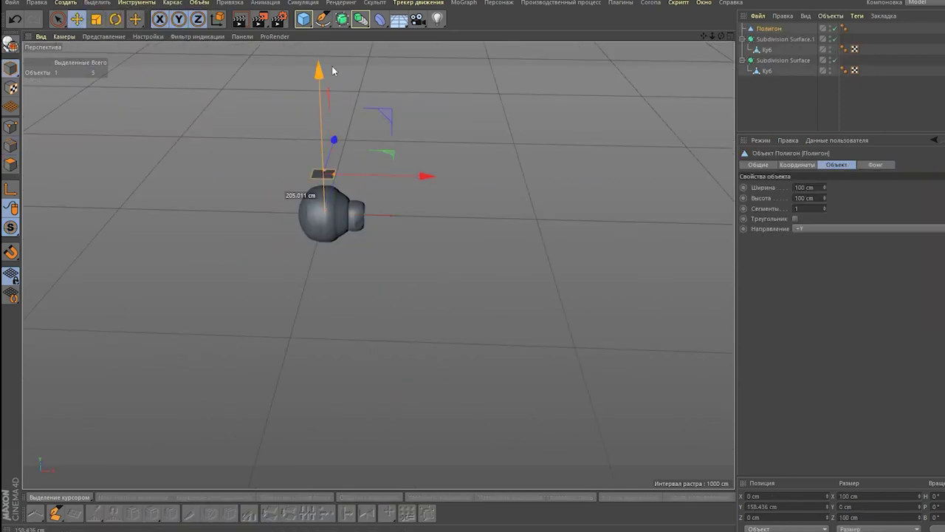
- Extrude the polygon into a flattened wing shape
click(10, 163)
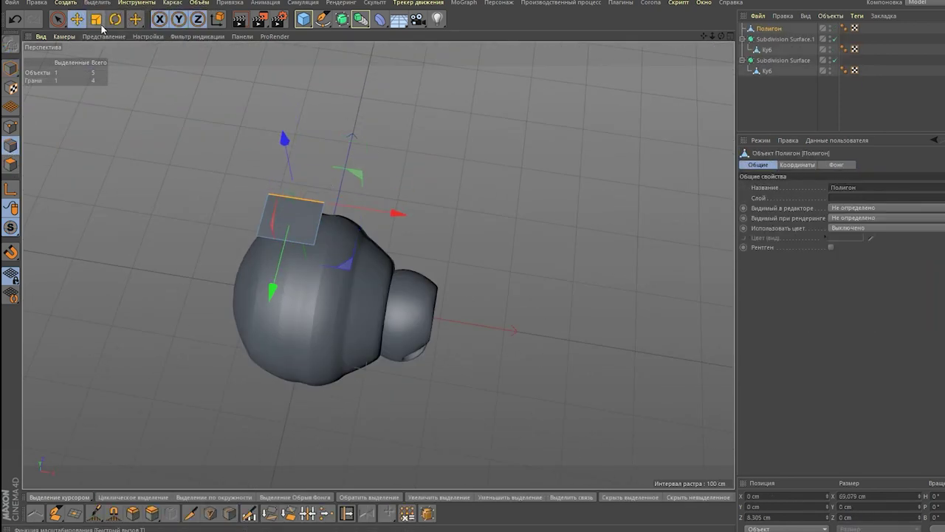
key(e)
ctrl+drag(284, 198, 272, 263)
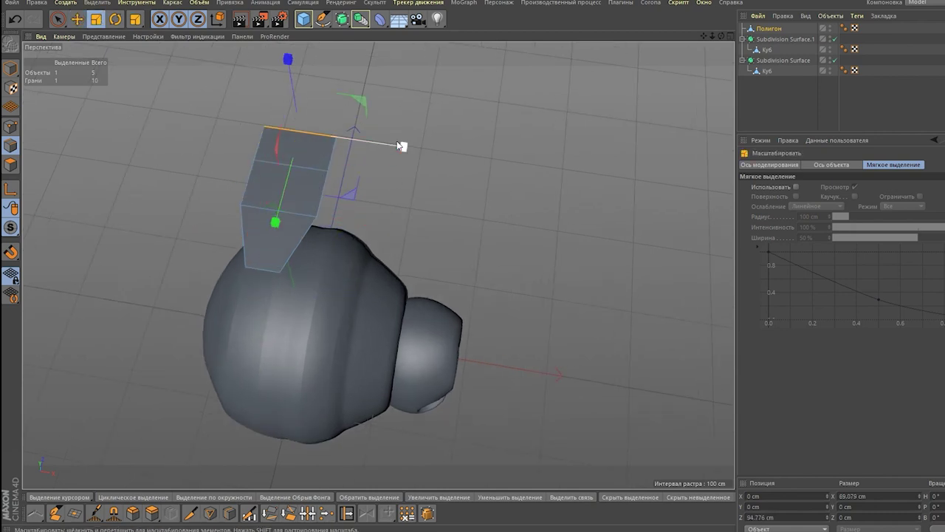
click(10, 68)
alt+drag(221, 185, 42, 164)
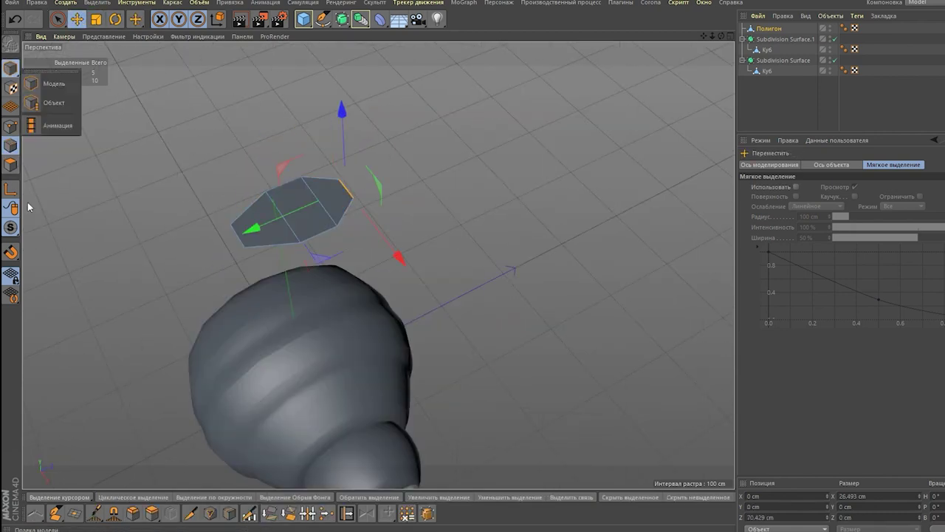
alt+drag(30, 208, 386, 212)
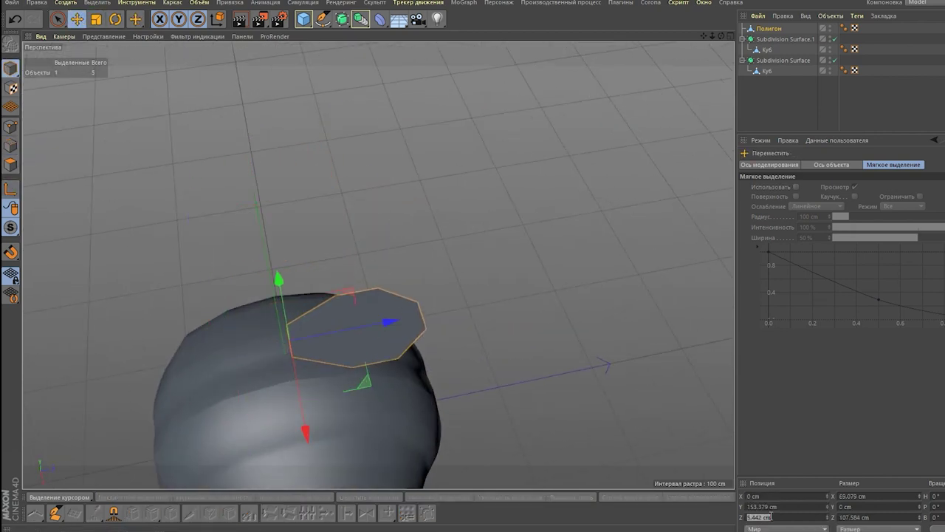
- Mirror the wing with a Symmetry object and stretch a new cube into a thin leg
alt+click(388, 23)
alt+drag(443, 111, 536, 173)
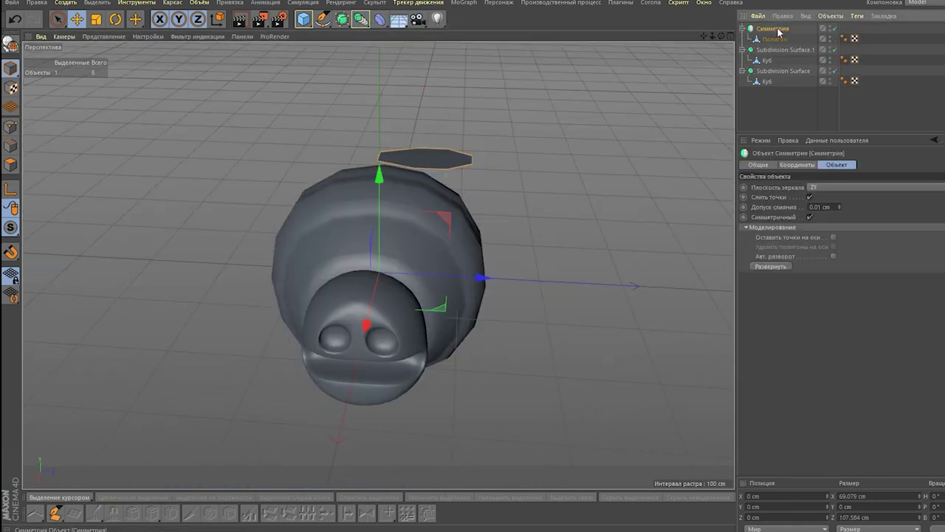
click(768, 40)
alt+drag(422, 95, 378, 86)
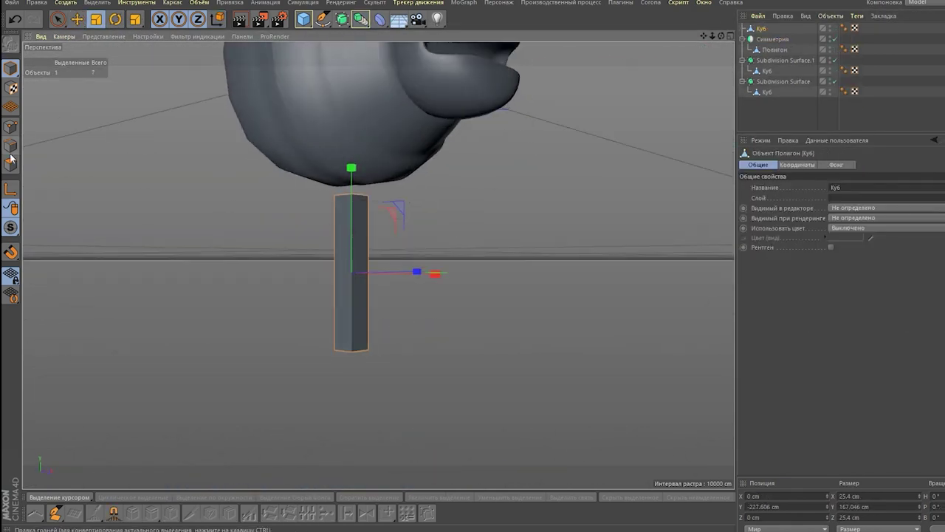
alt+drag(366, 203, 330, 406)
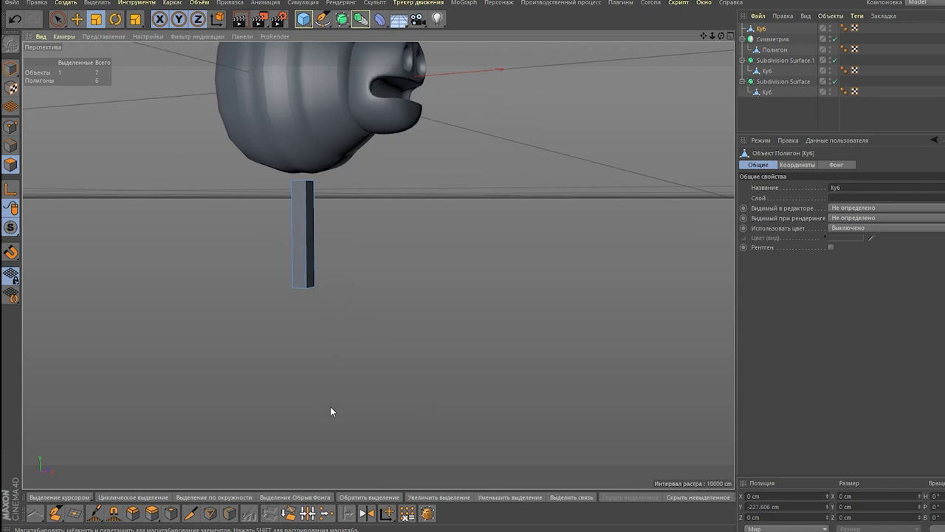
- Loop-cut the leg cube and pull a foot out from its base
click(311, 280)
key(space)
alt+drag(311, 281, 326, 302)
alt+drag(465, 279, 305, 389)
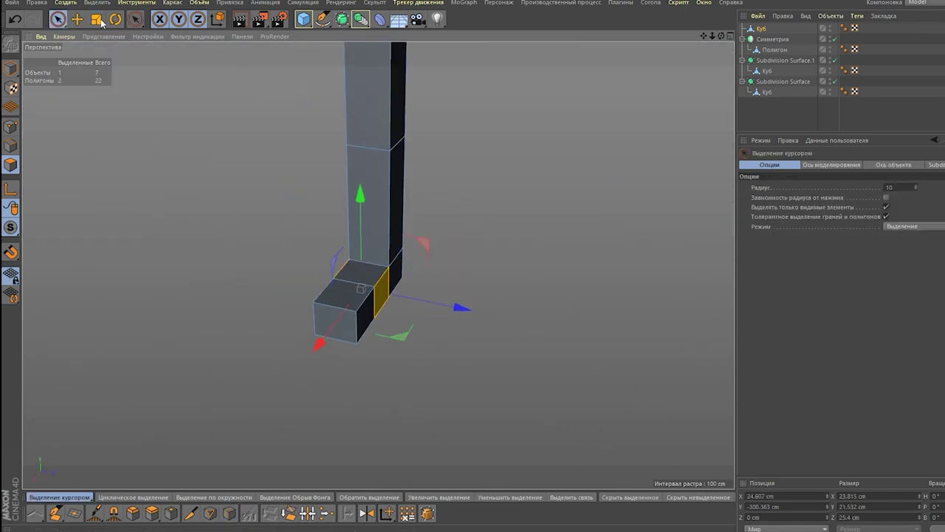
key(t)
alt+drag(437, 297, 417, 348)
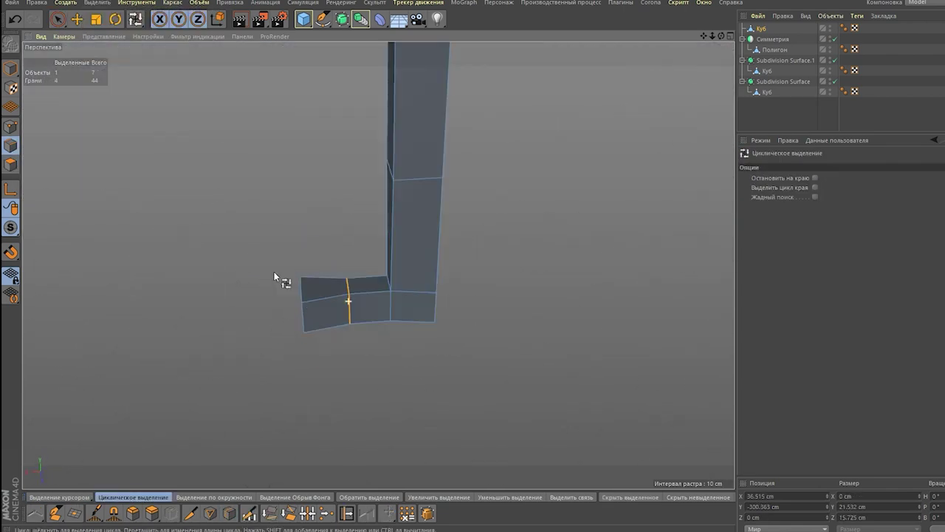
- Select the ring of points mid-leg and resize that band to shape the leg
key(space)
middle_click(343, 321)
middle_click(220, 382)
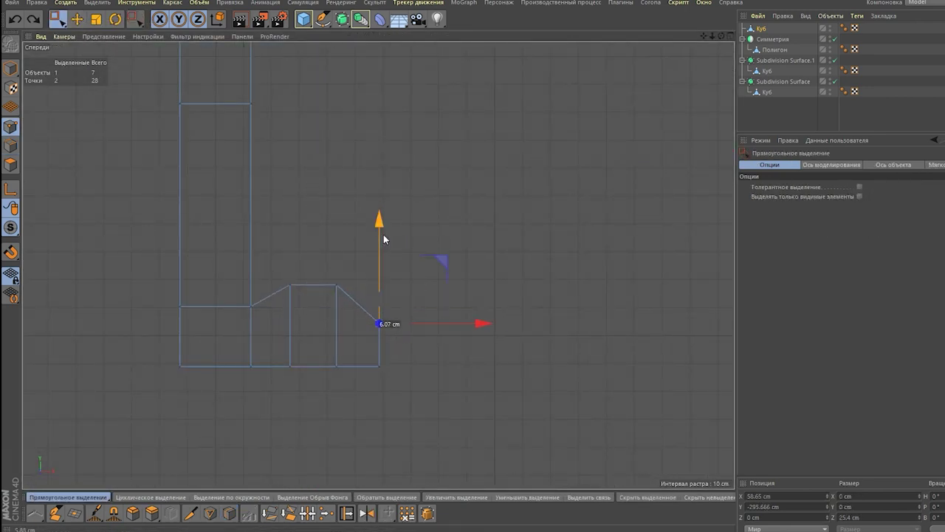
scroll(383, 239, down, 4)
middle_click(430, 230)
middle_click(359, 71)
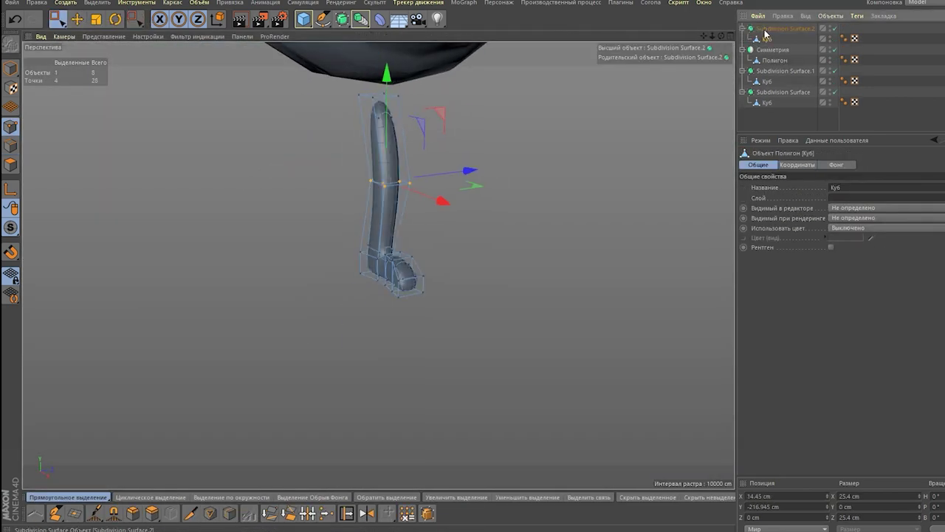
click(767, 38)
scroll(435, 248, up, 5)
mouse_move(451, 194)
mouse_down()
mouse_move(399, 336)
mouse_move(207, 77)
mouse_up()
key(t)
scroll(569, 249, up, 3)
alt+drag(570, 249, 325, 221)
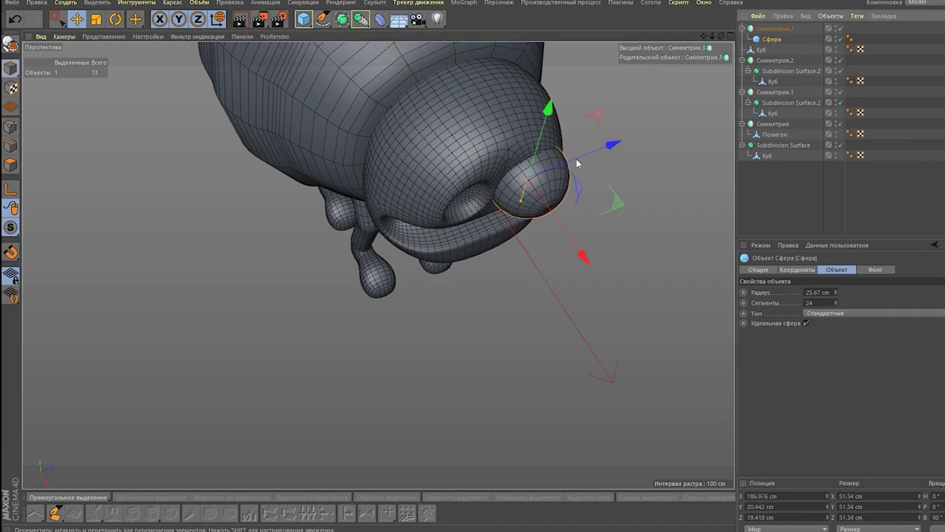
- Move the eyeball sphere up into place on the face
mouse_move(576, 159)
alt+mouse_down()
mouse_move(473, 221)
mouse_move(414, 244)
alt+mouse_up()
drag(475, 104, 475, 113)
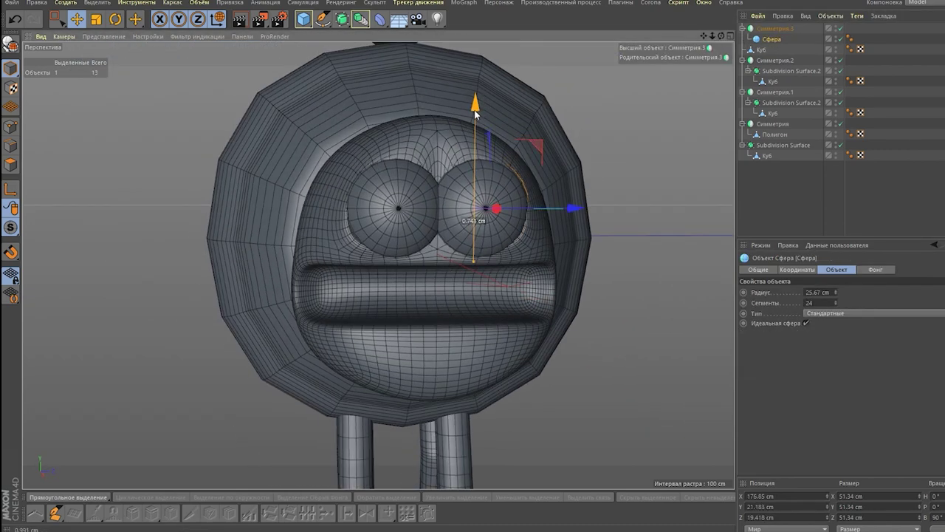
scroll(380, 194, down, 5)
- Deselect the eyeball and delete an accidentally added polygon
alt+drag(380, 194, 367, 158)
scroll(367, 158, down, 3)
click(292, 159)
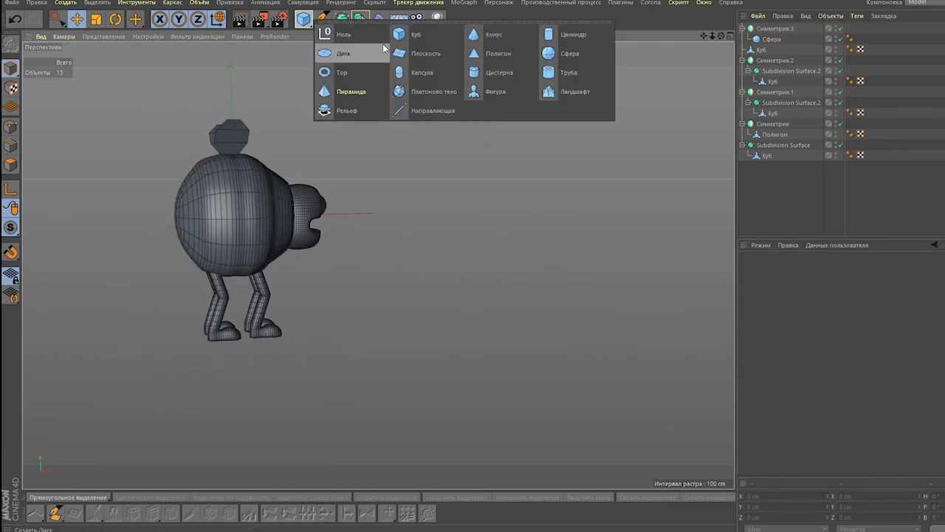
click(487, 53)
scroll(369, 188, down, 2)
key(Delete)
- Add a cone with a 37 cm bottom radius and make it editable
click(304, 19)
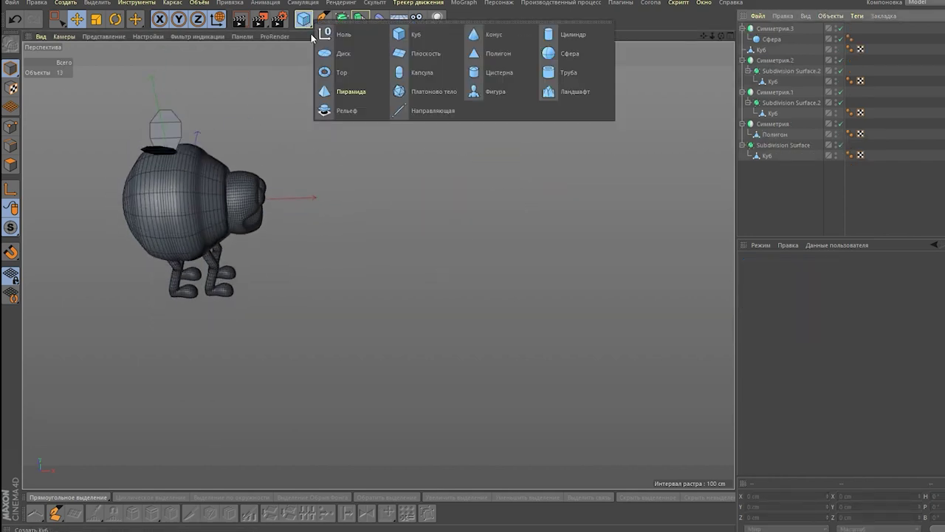
click(487, 34)
scroll(387, 247, up, 3)
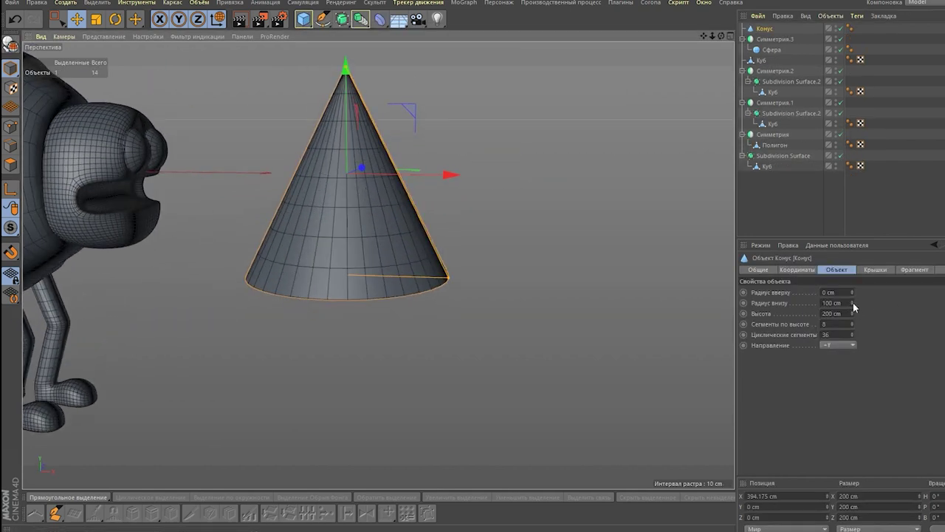
drag(853, 304, 853, 327)
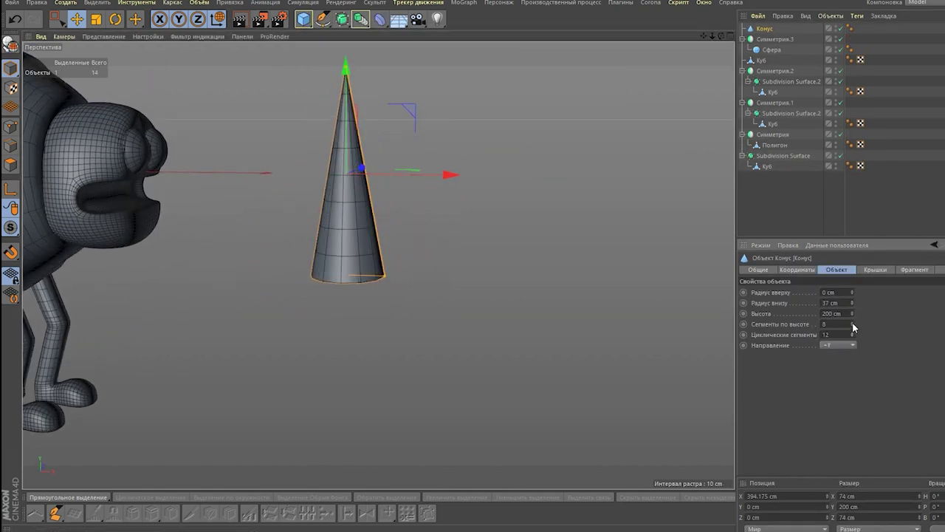
scroll(379, 229, down, 2)
key(c)
scroll(379, 229, up, 2)
- Rotate the cone so its tip points out of the bee's rear as a stinger
mouse_move(378, 230)
alt+mouse_down()
mouse_move(435, 225)
mouse_move(152, 64)
alt+mouse_up()
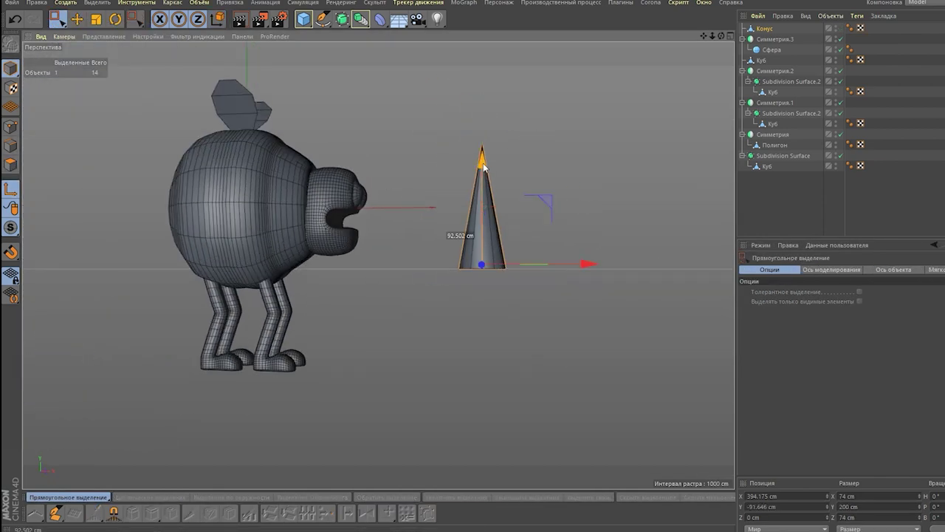
drag(453, 249, 465, 179)
alt+drag(555, 281, 437, 129)
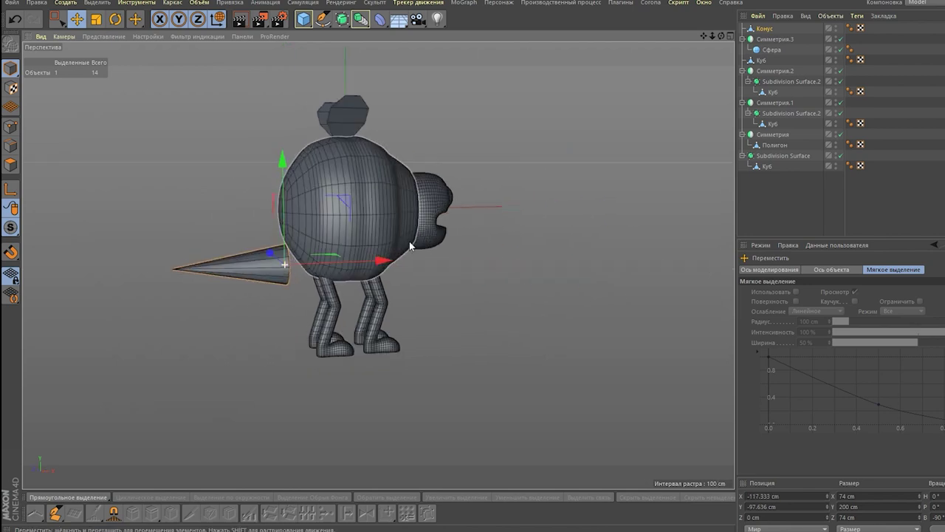
- Make the tall box editable, then select three face rings and bevel them
key(o)
click(870, 292)
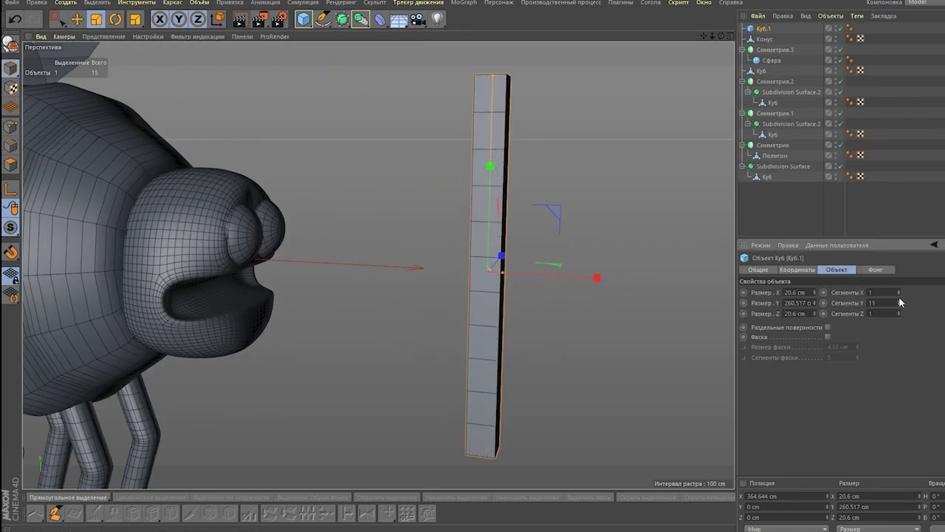
key(c)
scroll(294, 184, up, 5)
key(u)
key(l)
mouse_move(503, 134)
alt+mouse_down()
mouse_move(281, 200)
mouse_move(444, 125)
alt+mouse_up()
shift+click(444, 259)
shift+click(444, 288)
shift+click(443, 316)
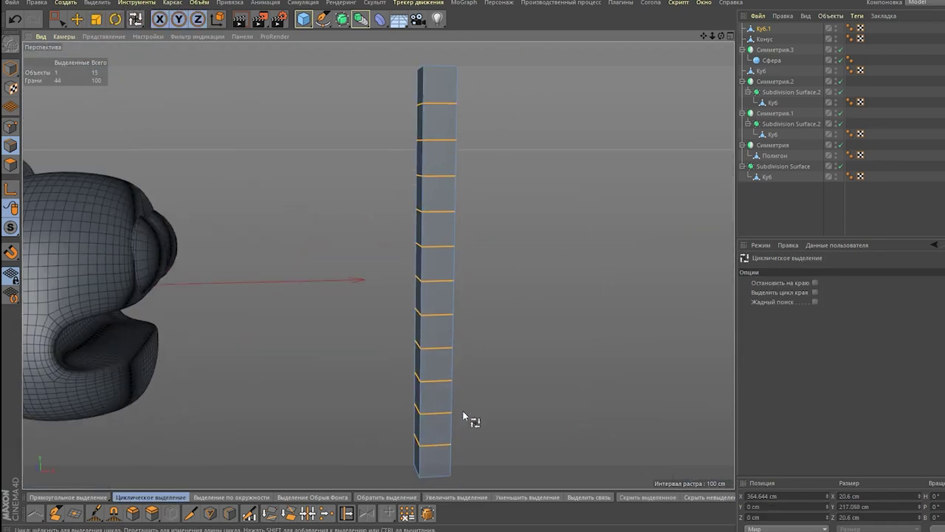
mouse_move(495, 252)
mouse_down()
mouse_move(487, 203)
mouse_move(505, 240)
mouse_up()
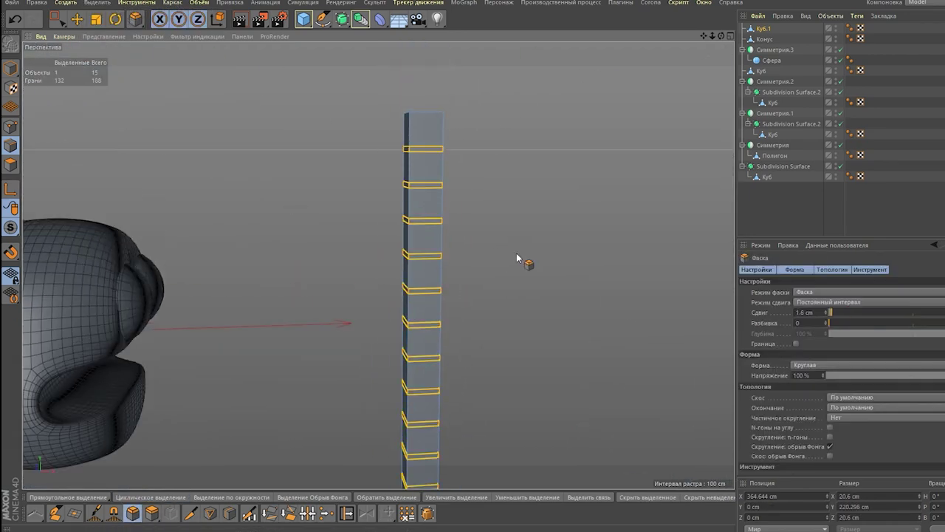
click(97, 2)
- Select more face rings and shrink them to pinch the column
click(107, 65)
scroll(421, 276, down, 3)
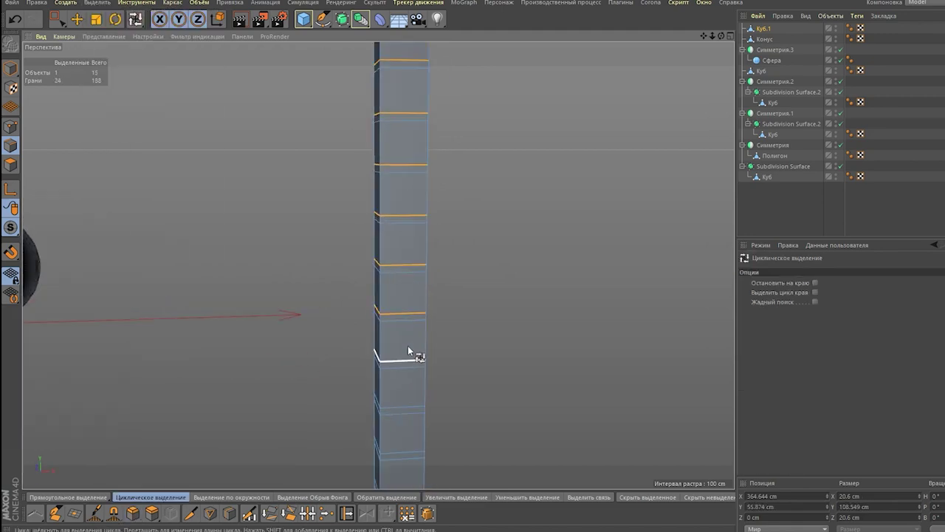
shift+click(408, 345)
click(96, 18)
alt+drag(494, 160, 418, 286)
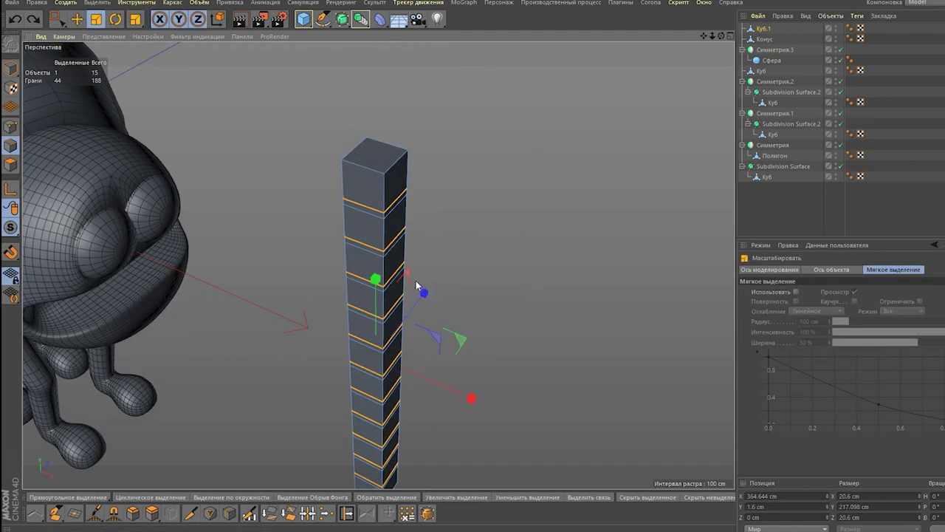
alt+drag(321, 328, 361, 17)
- Place the column under a Subdivision Surface and inspect its raw shape in the side view
drag(762, 38, 768, 28)
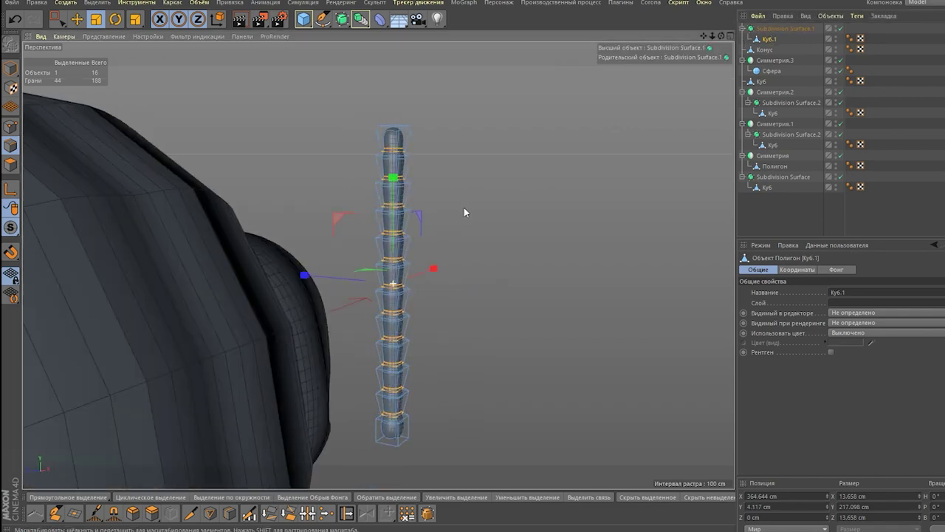
mouse_move(464, 207)
alt+mouse_down()
mouse_move(190, 216)
mouse_move(354, 253)
alt+mouse_up()
mouse_move(492, 340)
alt+mouse_down()
mouse_move(184, 147)
mouse_move(269, 180)
alt+mouse_up()
key(q)
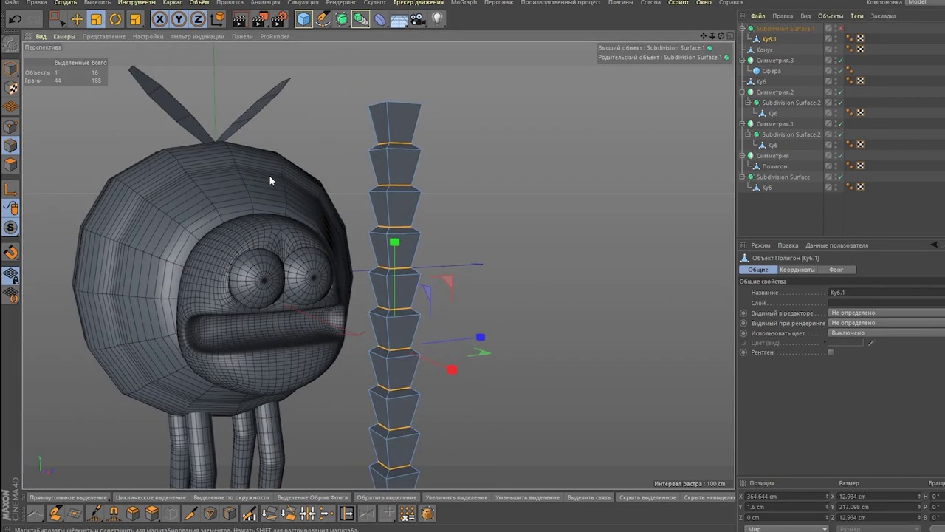
click(97, 2)
click(125, 59)
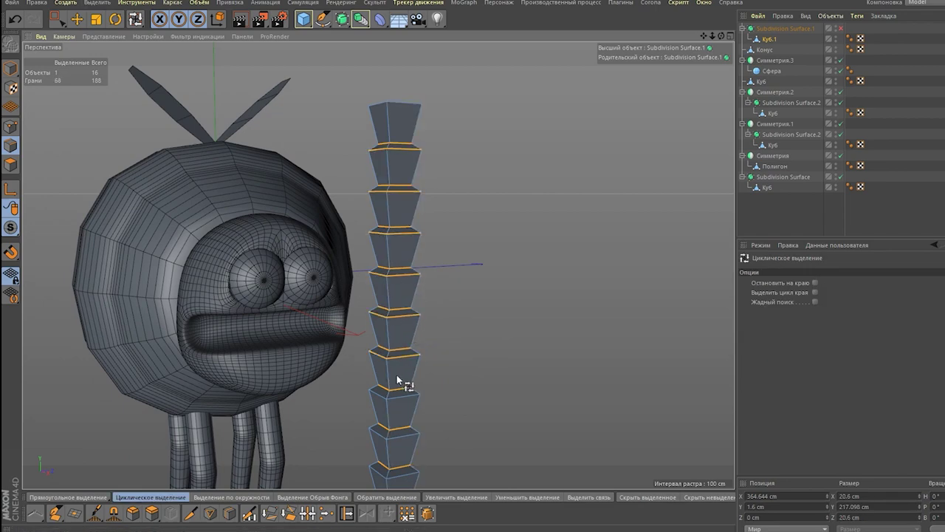
alt+drag(396, 380, 433, 295)
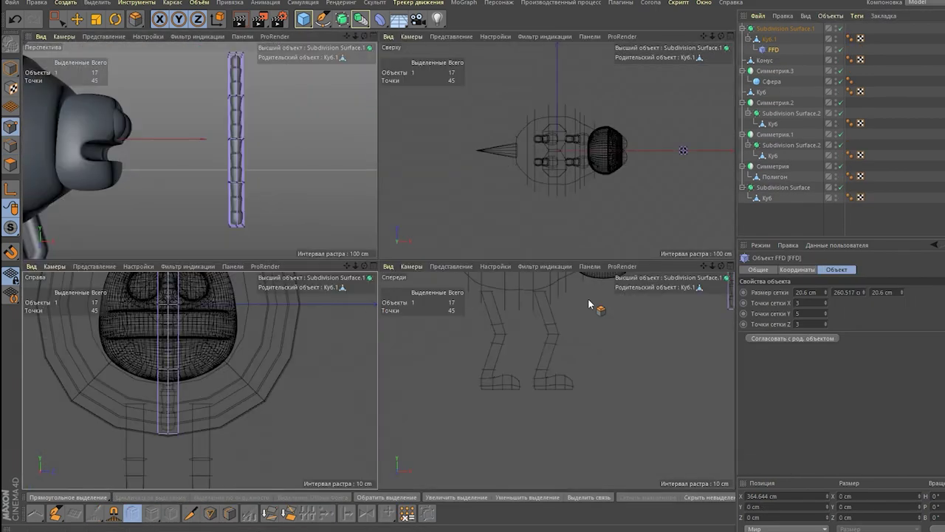
middle_click(53, 274)
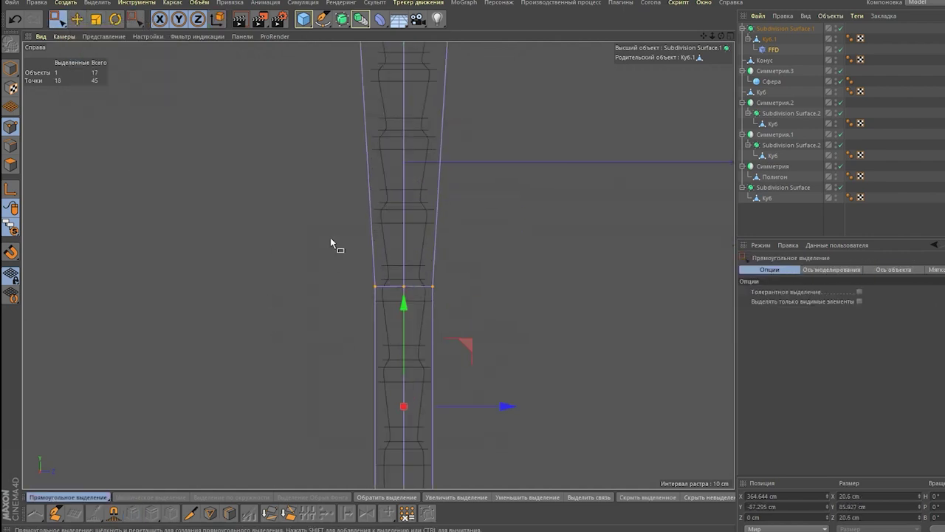
- Taper the column by scaling its selected points in the perspective view
key(F1)
drag(385, 258, 519, 290)
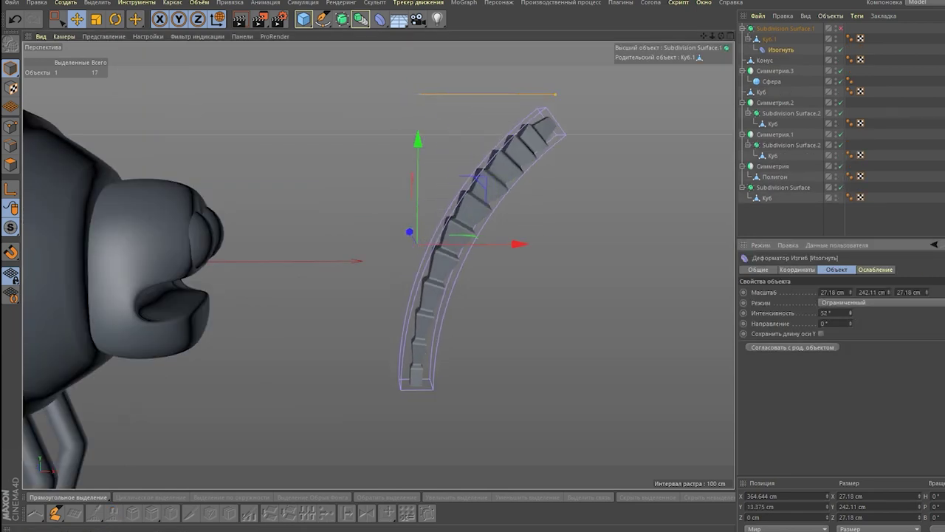
alt+drag(348, 199, 399, 207)
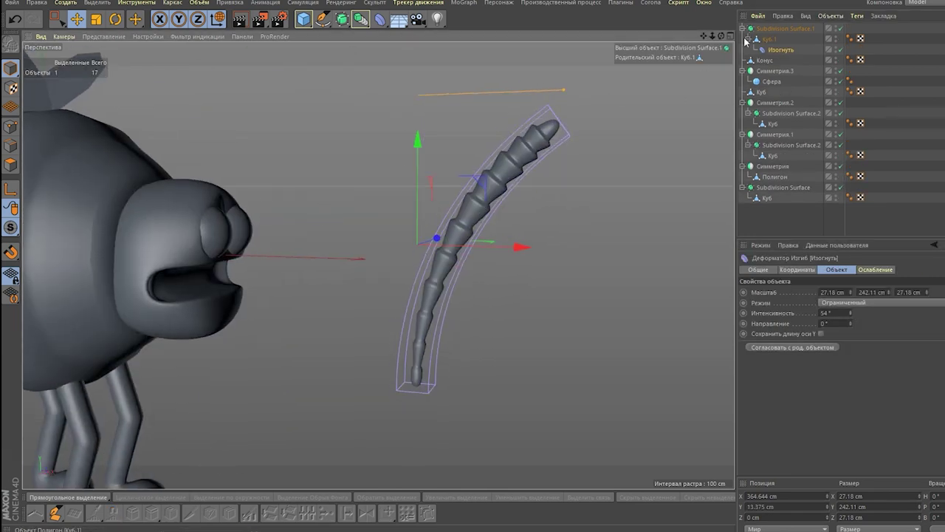
- Bake the bent, smoothed stalk into one antenna object via Current State to Object
right_click(769, 30)
click(819, 280)
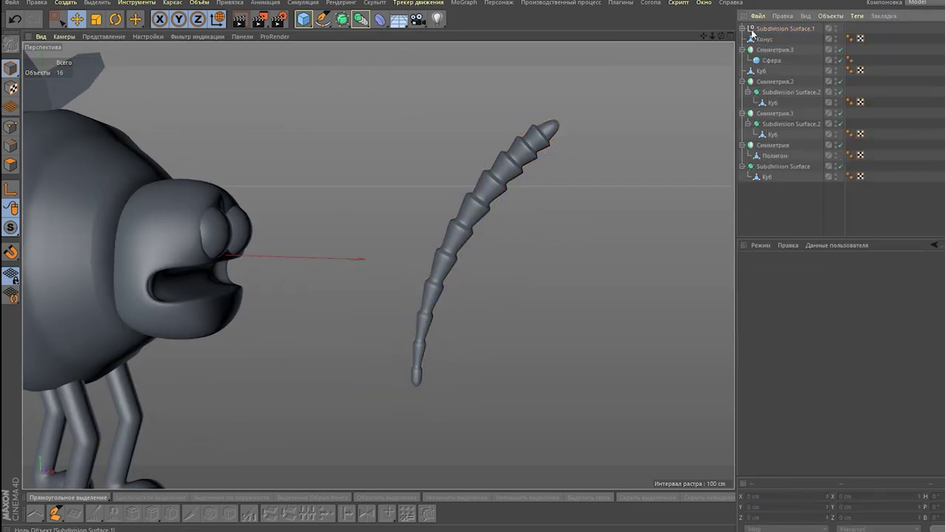
click(765, 28)
scroll(314, 236, down, 3)
- Move Куб.1 onto the head in the Front view and parent it to a new Symmetry generator
key(F5)
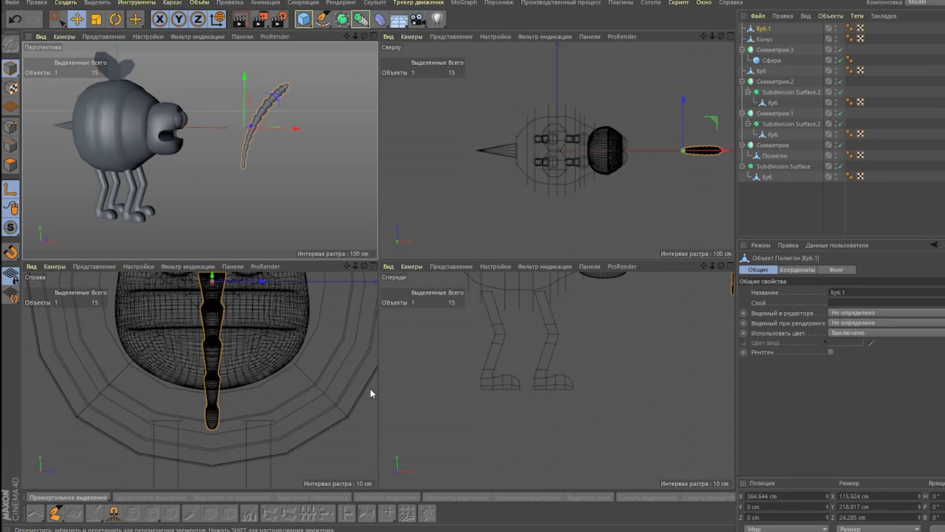
key(F4)
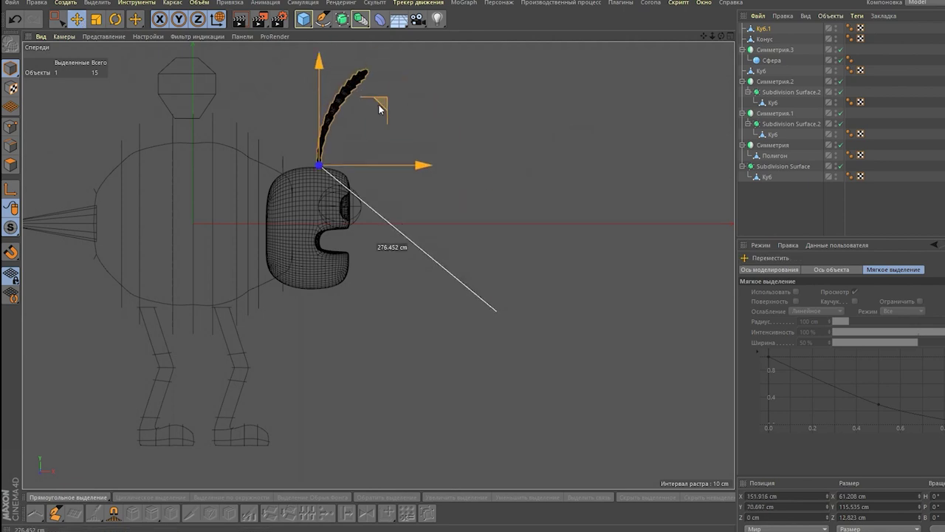
key(F1)
click(361, 18)
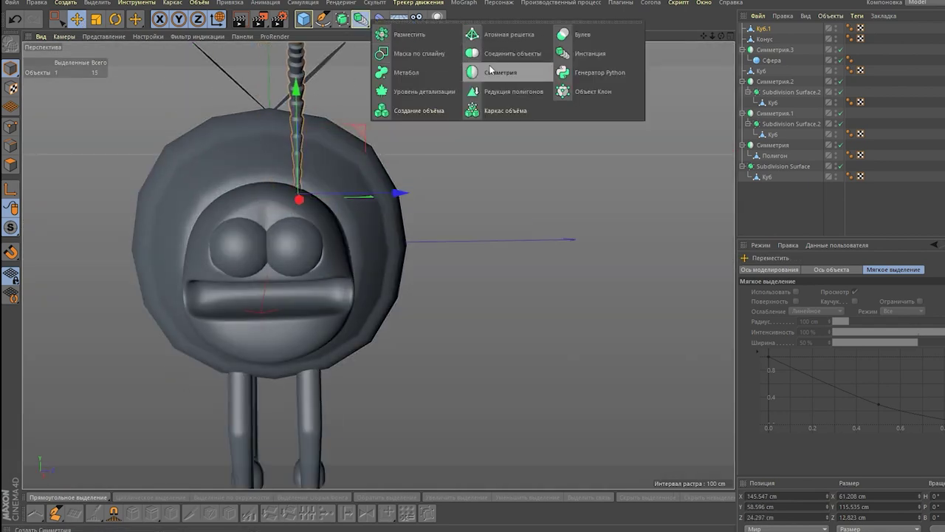
click(517, 69)
click(761, 40)
key(h)
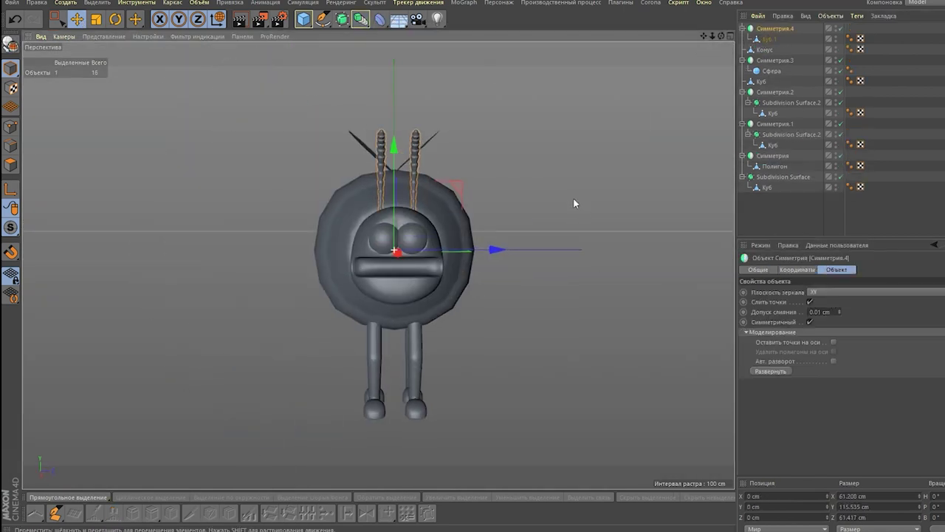
key(r)
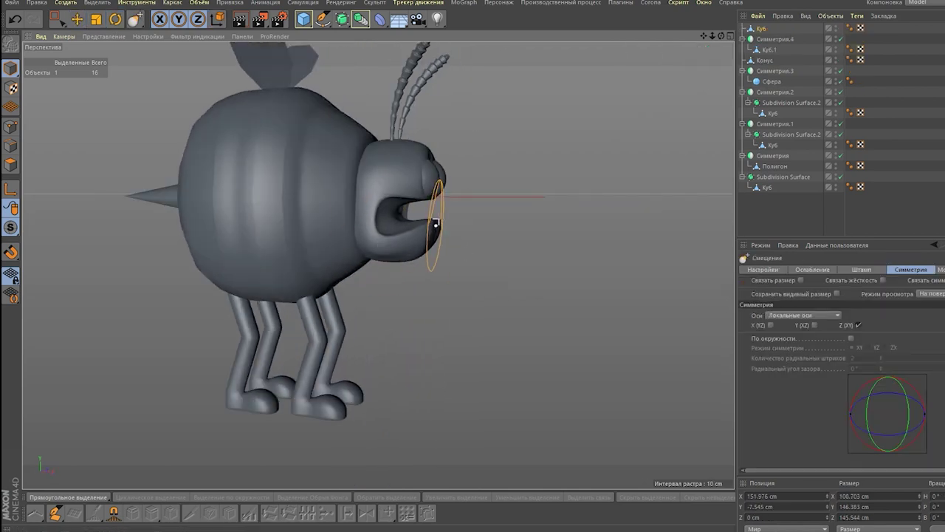
- Orbit and zoom around the bee's head to view the face from the front and three-quarter angles
mouse_move(435, 225)
alt+mouse_down()
mouse_move(454, 252)
mouse_move(436, 248)
alt+mouse_up()
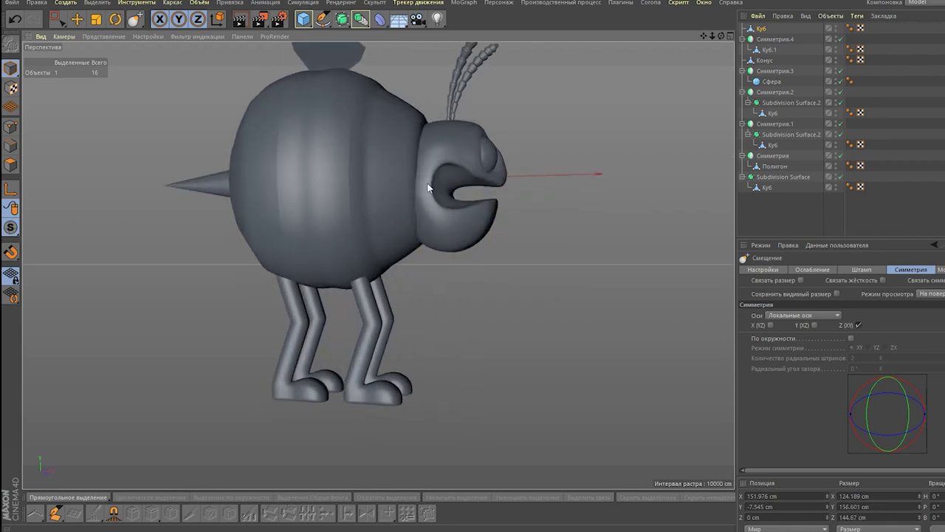
alt+drag(428, 188, 481, 158)
scroll(486, 208, up, 5)
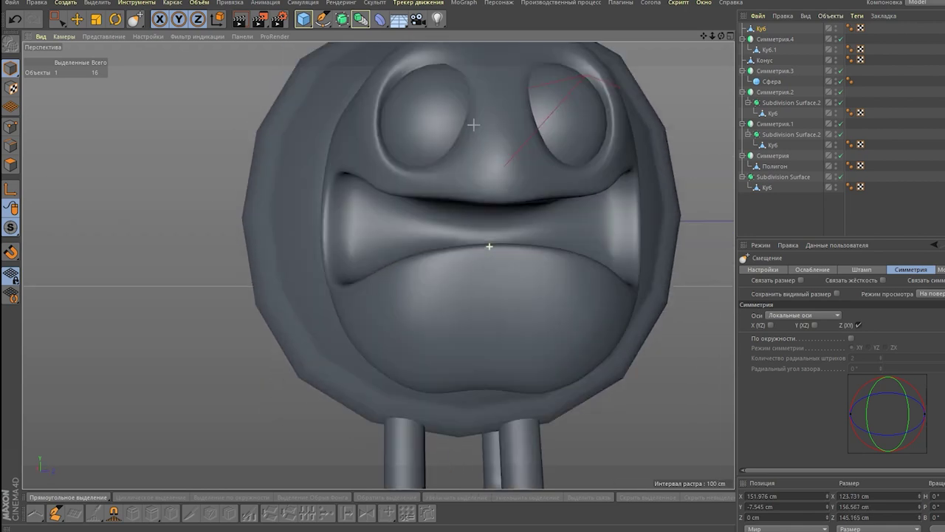
scroll(489, 246, down, 3)
mouse_move(443, 211)
alt+mouse_down()
mouse_move(522, 214)
mouse_move(513, 251)
mouse_move(487, 210)
mouse_move(553, 240)
alt+mouse_up()
mouse_move(421, 118)
alt+mouse_down()
mouse_move(490, 80)
mouse_move(506, 135)
alt+mouse_up()
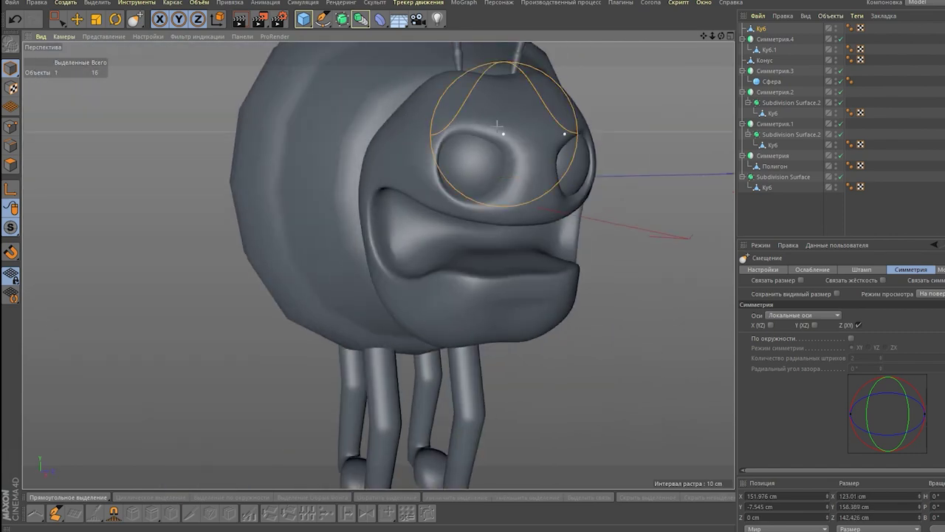
scroll(484, 86, up, 5)
scroll(720, 342, down, 5)
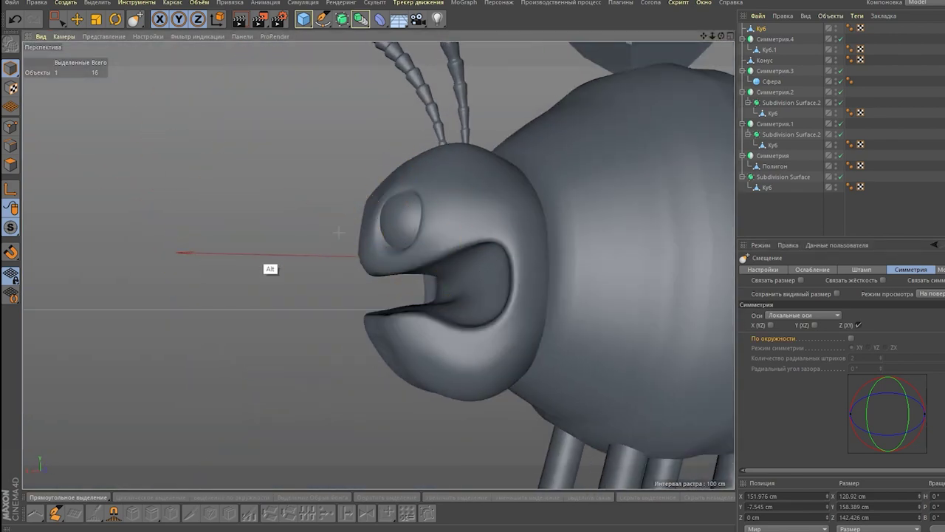
alt+drag(270, 268, 512, 251)
scroll(512, 251, up, 2)
alt+drag(478, 375, 312, 189)
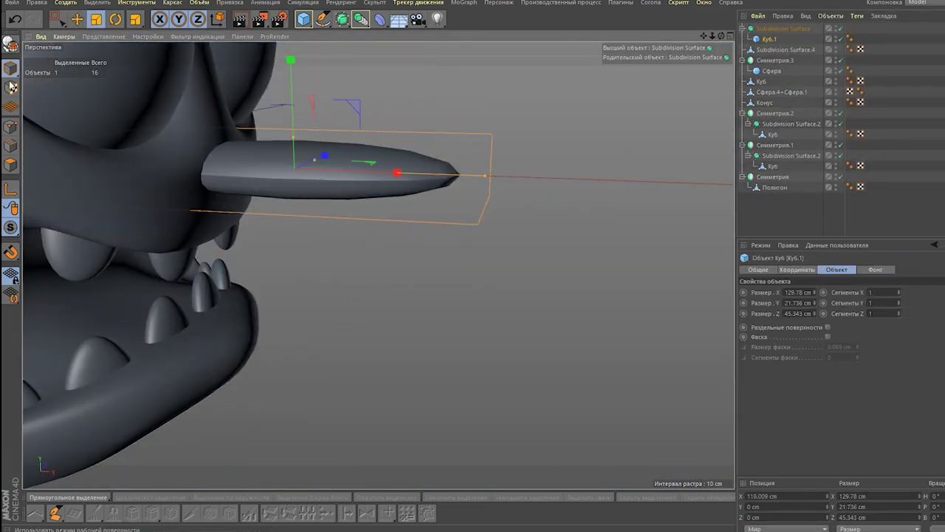
- Add two loop cuts to the tongue box and squash its tip points flatter
click(484, 183)
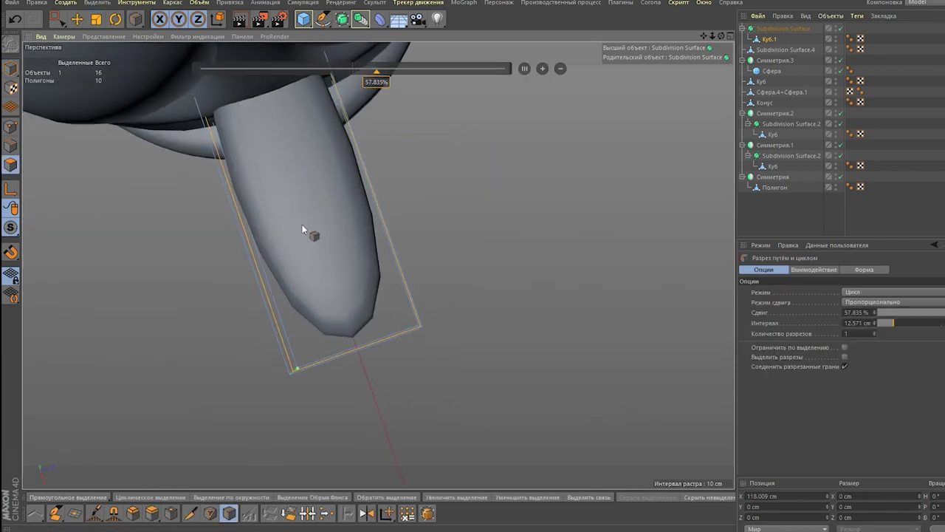
alt+drag(303, 229, 328, 247)
click(368, 215)
mouse_move(369, 216)
alt+mouse_down()
mouse_move(500, 190)
mouse_move(87, 130)
alt+mouse_up()
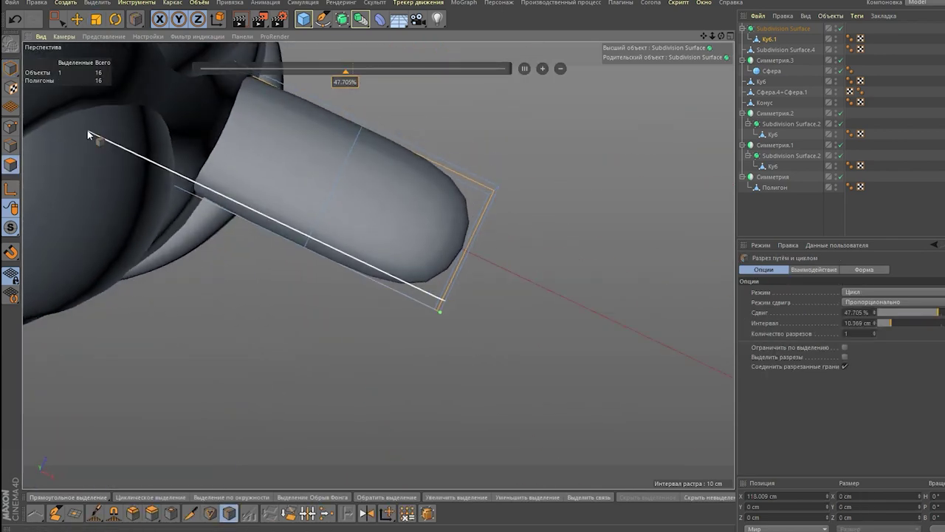
click(57, 19)
click(96, 51)
click(11, 126)
drag(436, 172, 440, 169)
alt+drag(441, 169, 455, 155)
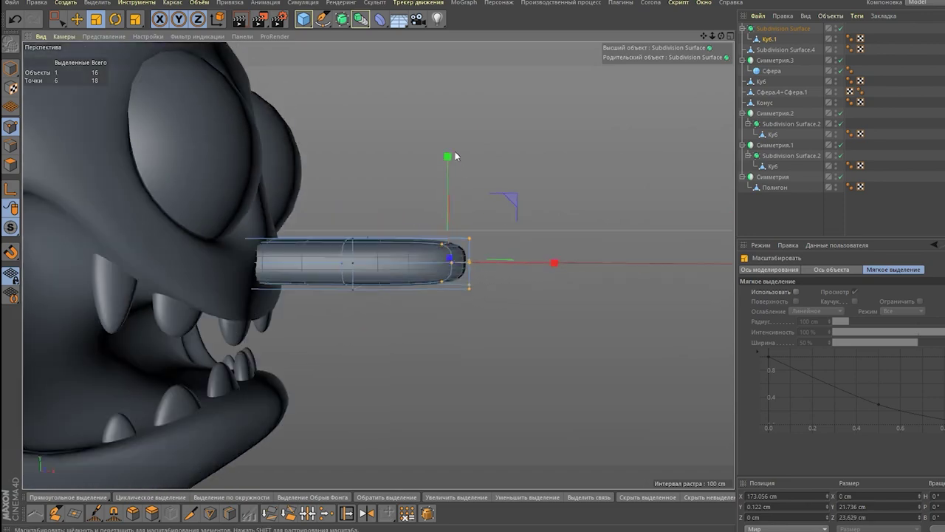
- Shrink the tongue piece to about 60% and view it in the Front view
drag(445, 201, 445, 198)
alt+drag(445, 198, 323, 129)
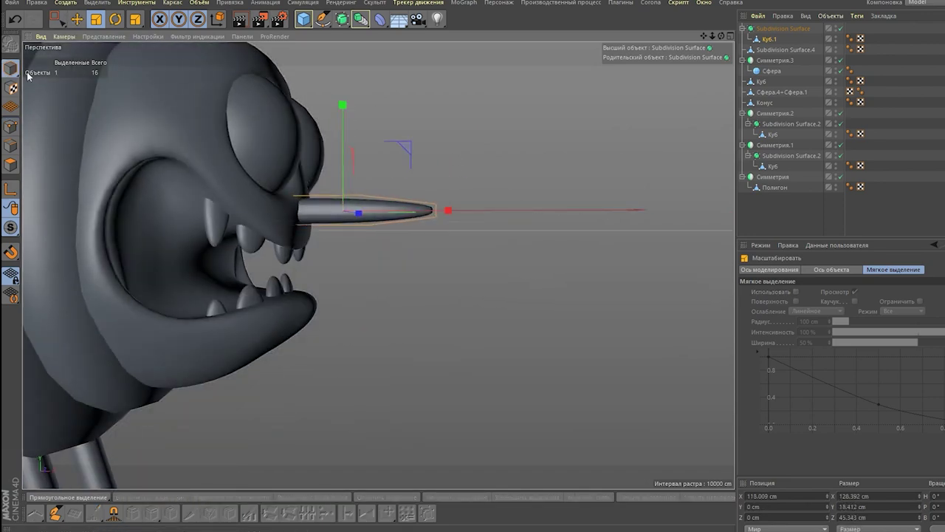
key(e)
scroll(575, 196, down, 3)
scroll(402, 127, down, 2)
alt+drag(403, 127, 533, 130)
key(t)
scroll(533, 130, up, 5)
key(F4)
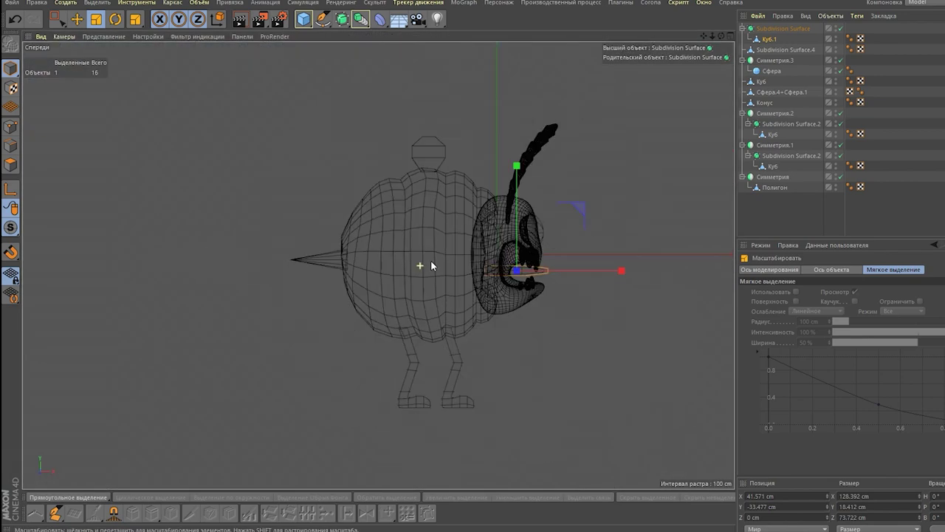
scroll(431, 260, up, 8)
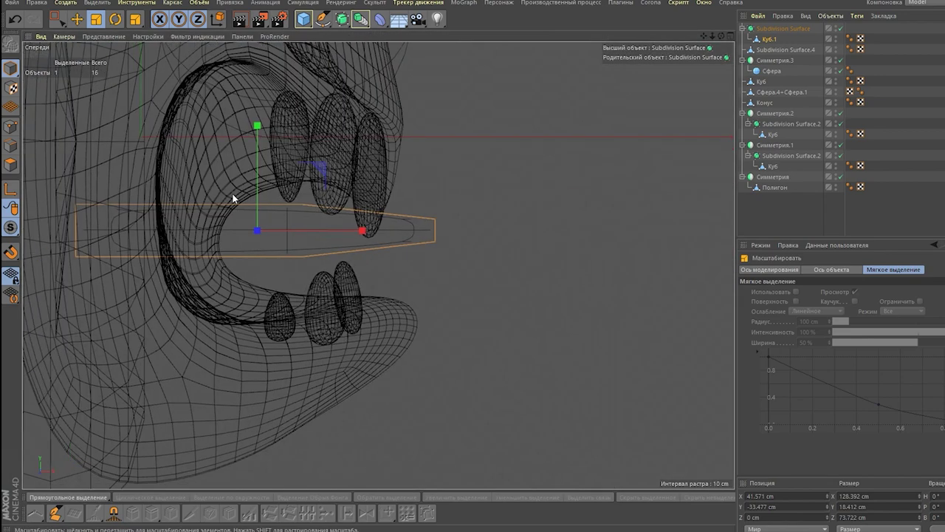
- Add a Bend deformer to the tongue, rotated 90° with 59° strength, shifted along X
click(360, 18)
click(433, 34)
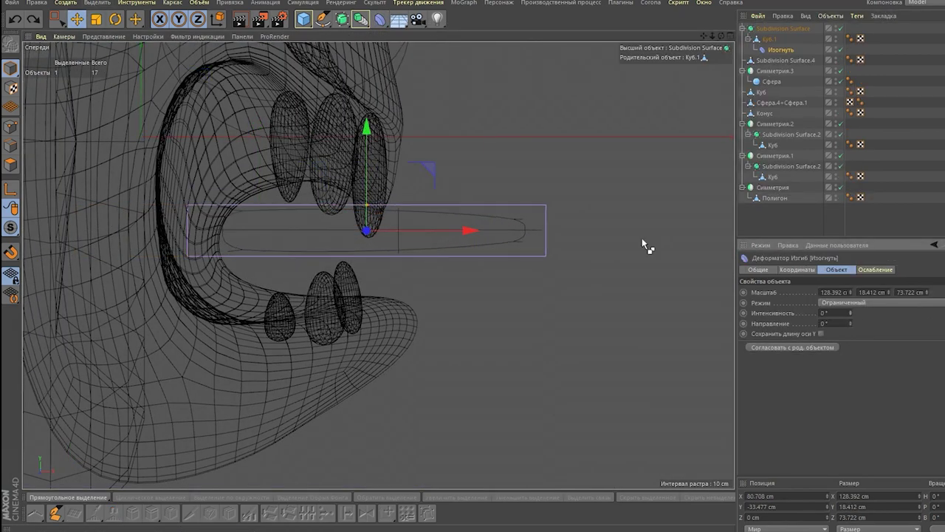
drag(386, 282, 386, 282)
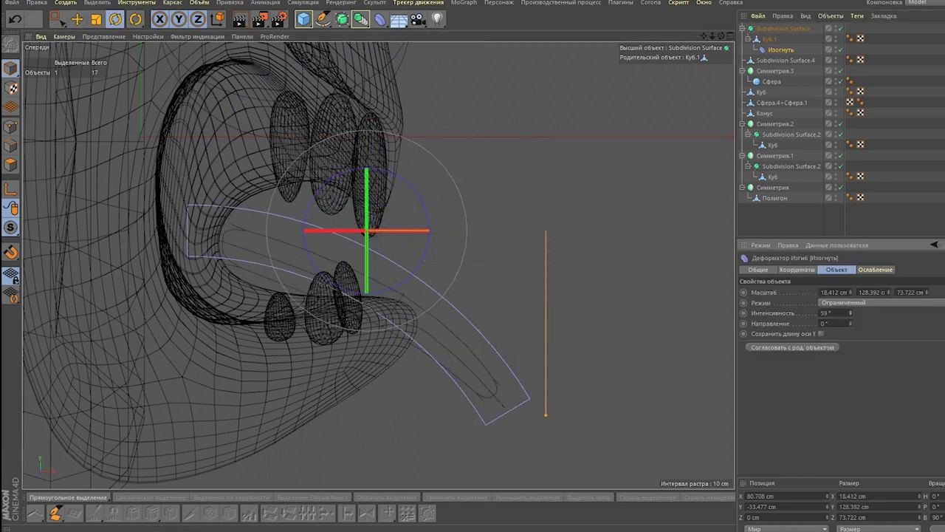
key(e)
drag(463, 233, 486, 235)
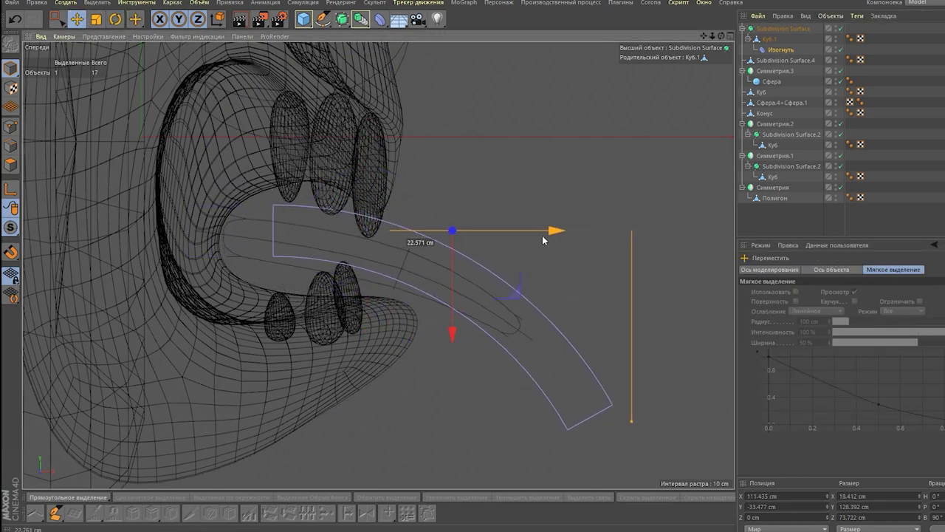
drag(542, 240, 543, 240)
scroll(305, 225, down, 3)
- Open the dreamstime close-up bee-wing photo from the 'крыло пчелы' image results
scroll(305, 224, down, 3)
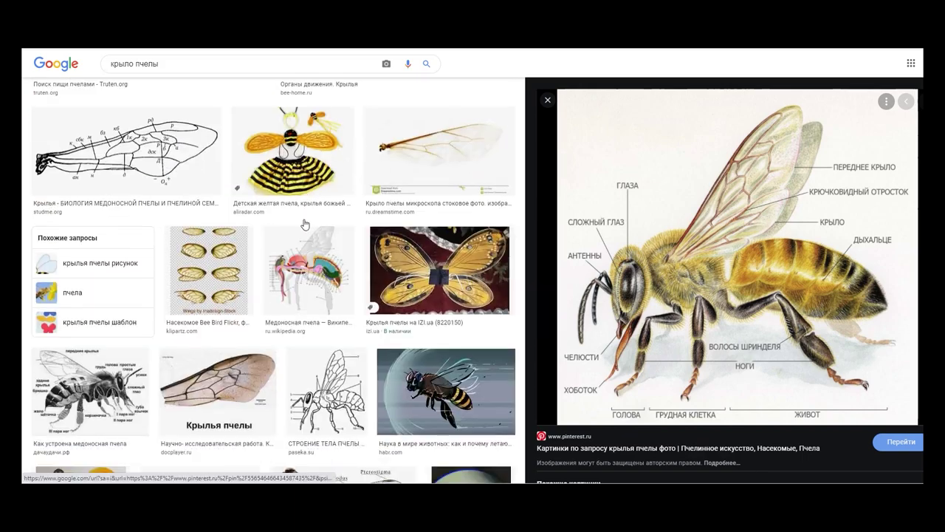
scroll(354, 321, up, 2)
scroll(347, 310, up, 1)
scroll(340, 305, up, 3)
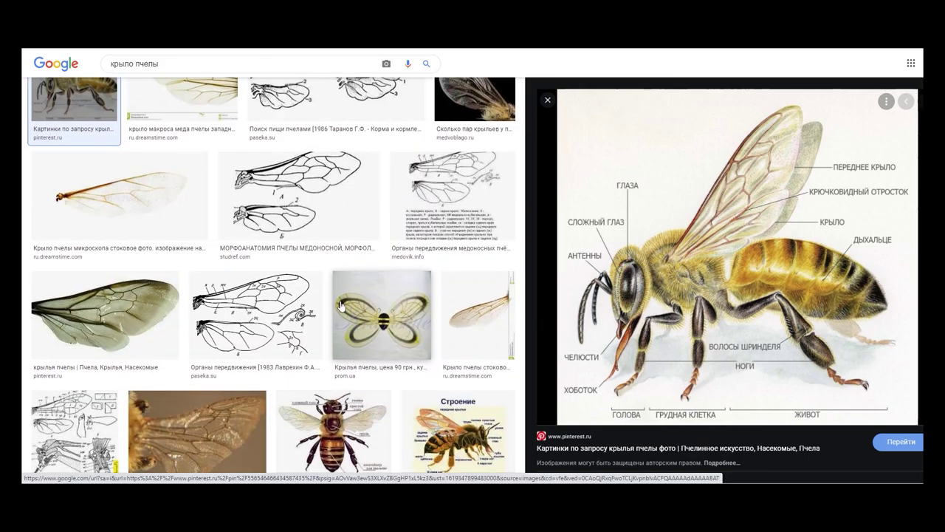
scroll(340, 305, up, 3)
click(181, 199)
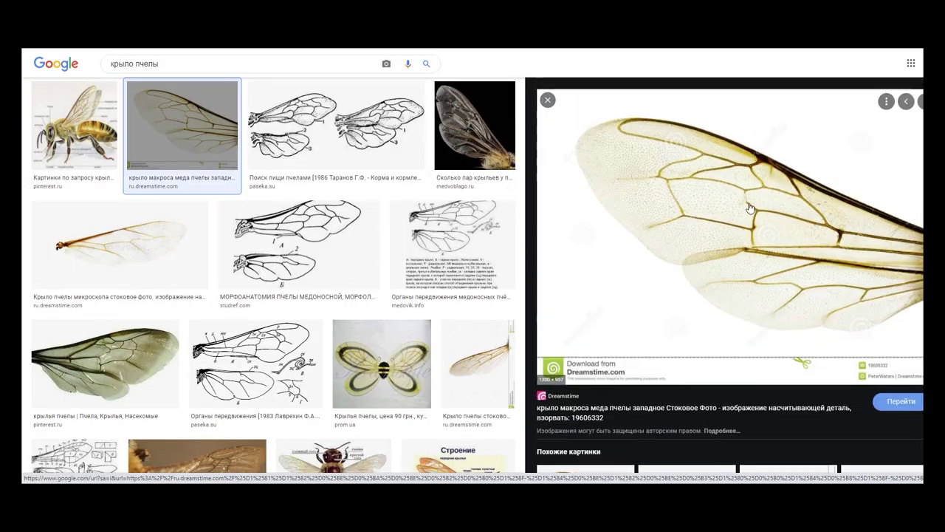
scroll(750, 210, down, 5)
scroll(749, 210, up, 3)
scroll(709, 207, up, 2)
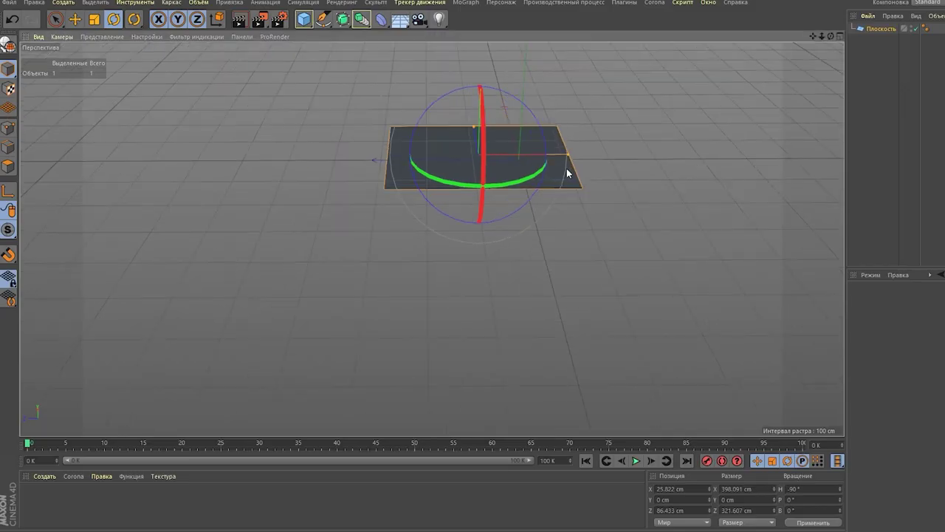
- Apply a new material to the plane
mouse_move(628, 123)
alt+mouse_down()
mouse_move(636, 192)
mouse_move(712, 217)
mouse_move(669, 184)
mouse_move(830, 192)
alt+mouse_up()
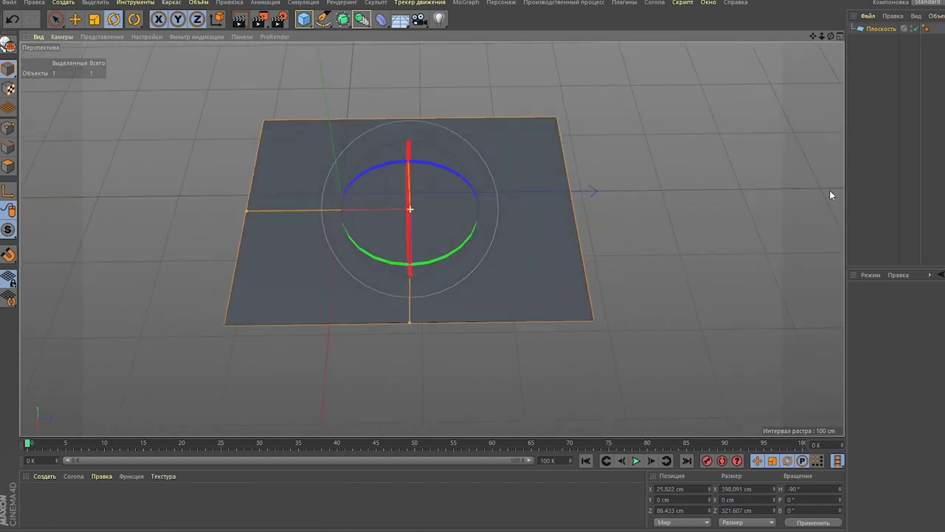
click(36, 496)
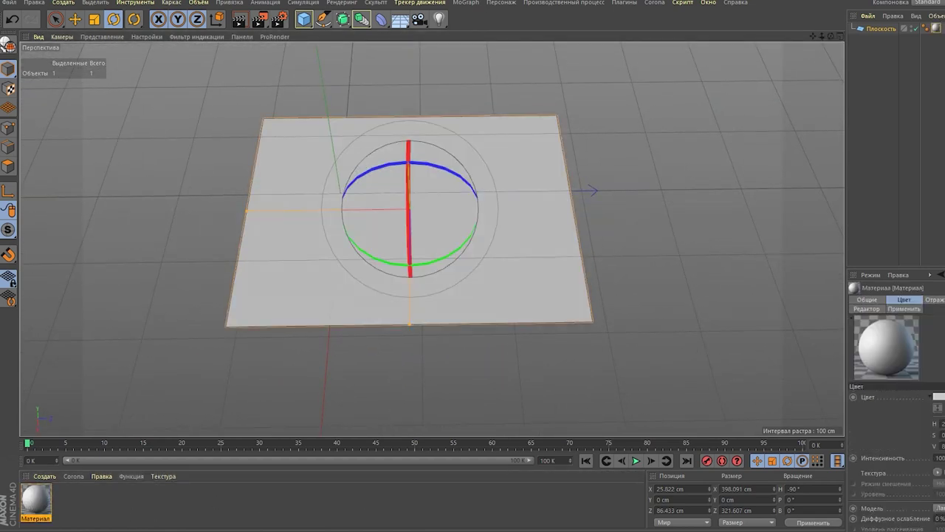
double_click(35, 496)
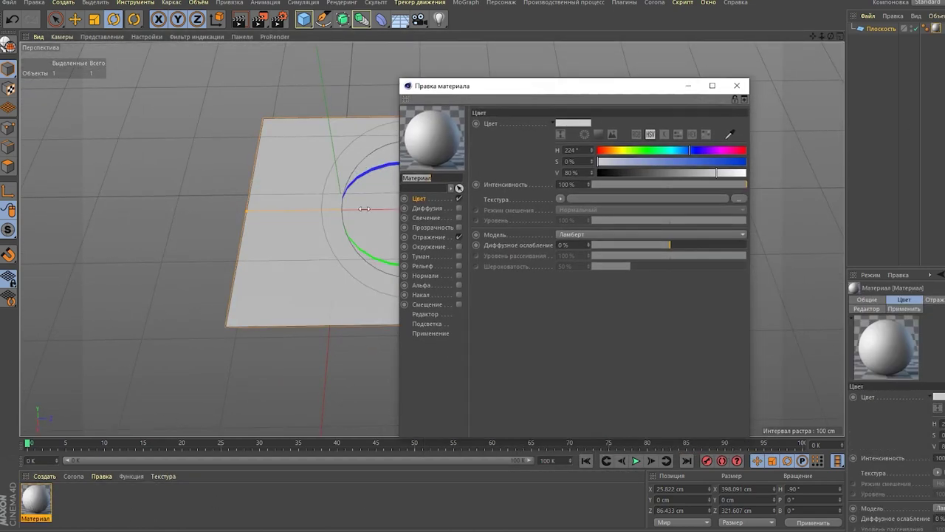
- Load the bee-wing photo as the material's colour texture and turn the plane to H -270°
click(614, 200)
click(587, 302)
click(425, 314)
click(612, 134)
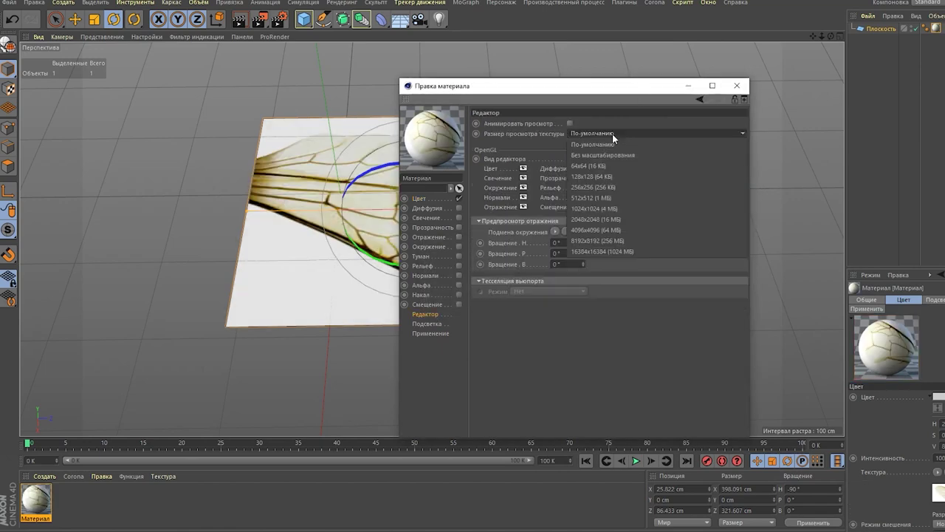
click(739, 86)
drag(443, 262, 306, 148)
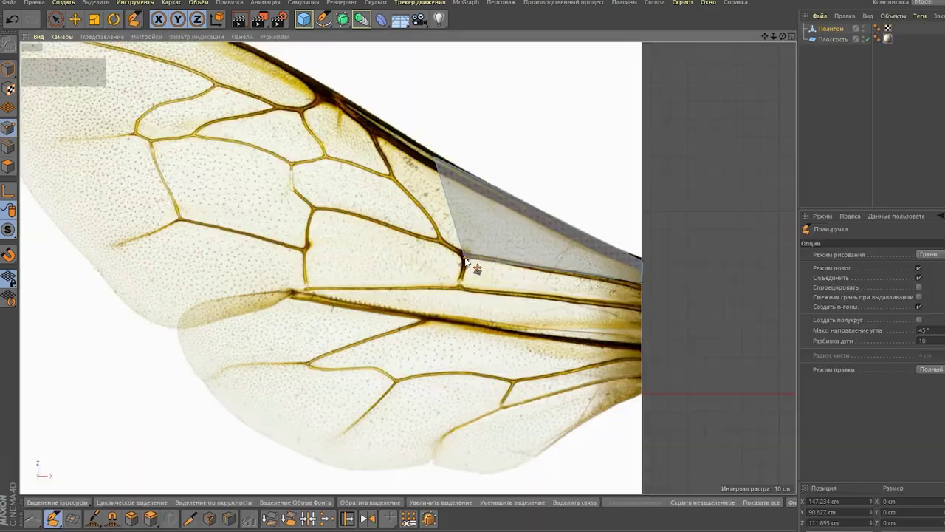
- Start a Poly Pen strip along the first vein of the wing photo
scroll(466, 260, up, 5)
scroll(650, 291, down, 2)
scroll(373, 237, up, 5)
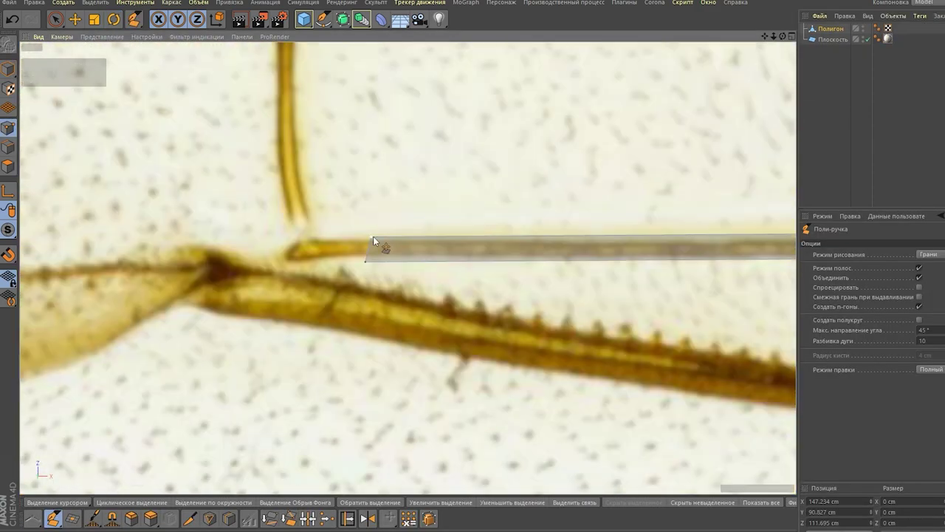
scroll(356, 171, down, 3)
scroll(413, 234, up, 2)
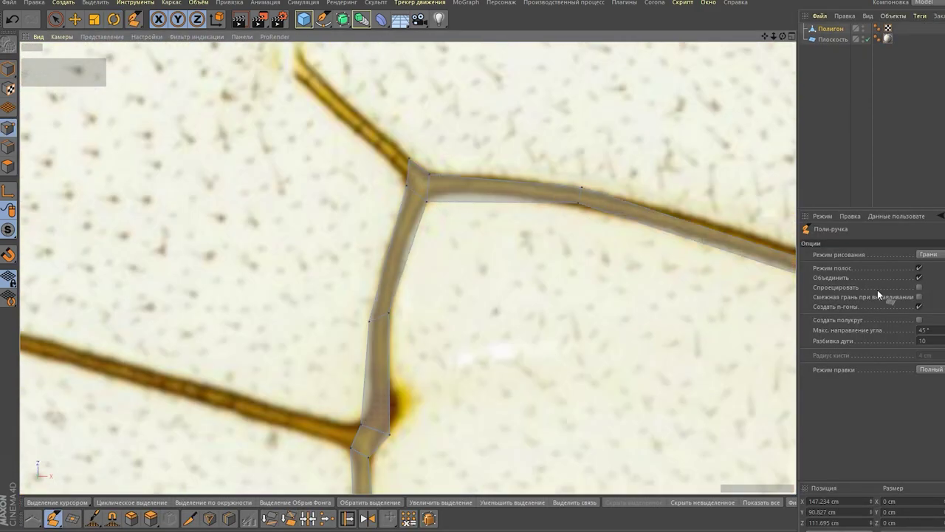
scroll(536, 303, up, 4)
click(536, 303)
click(489, 158)
click(320, 222)
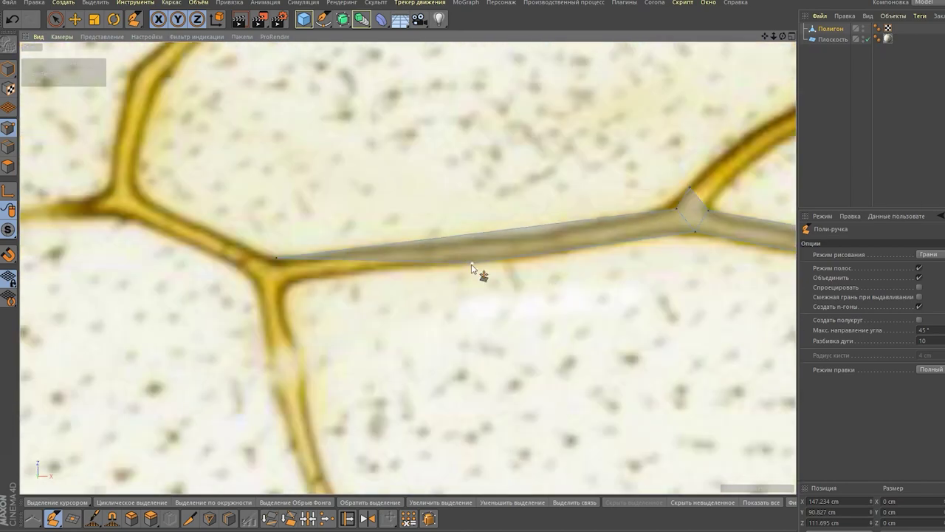
scroll(444, 289, down, 3)
scroll(650, 295, up, 2)
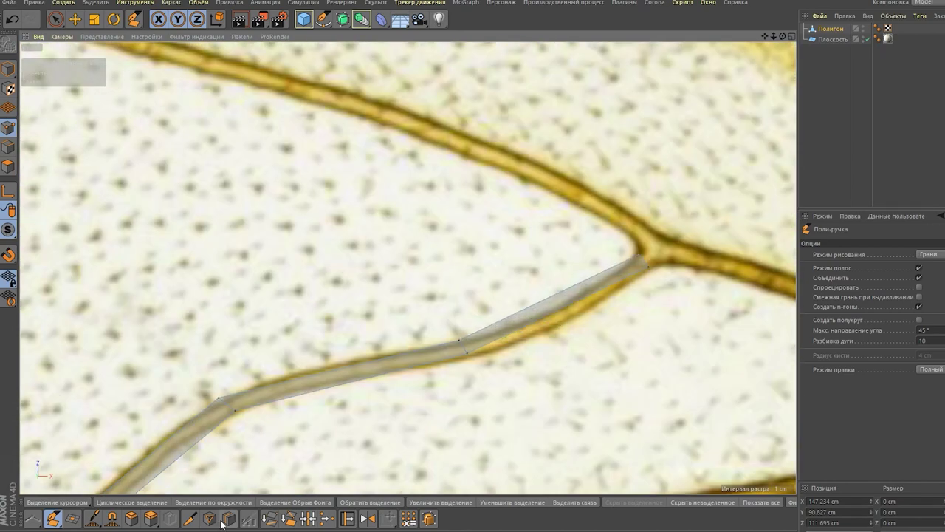
scroll(634, 307, up, 4)
- Extend the polygon strip along another wing vein
key(space)
key(space)
scroll(639, 338, down, 2)
scroll(581, 338, down, 2)
scroll(717, 263, up, 2)
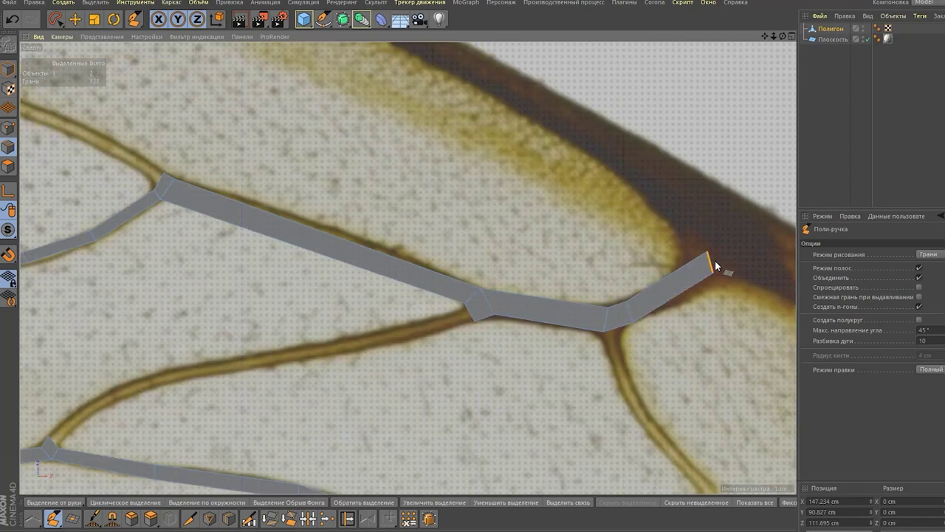
scroll(562, 342, up, 2)
scroll(517, 296, down, 2)
scroll(429, 213, up, 2)
click(429, 212)
- Trace the strip along the remaining vein branches of the wing
scroll(454, 167, down, 2)
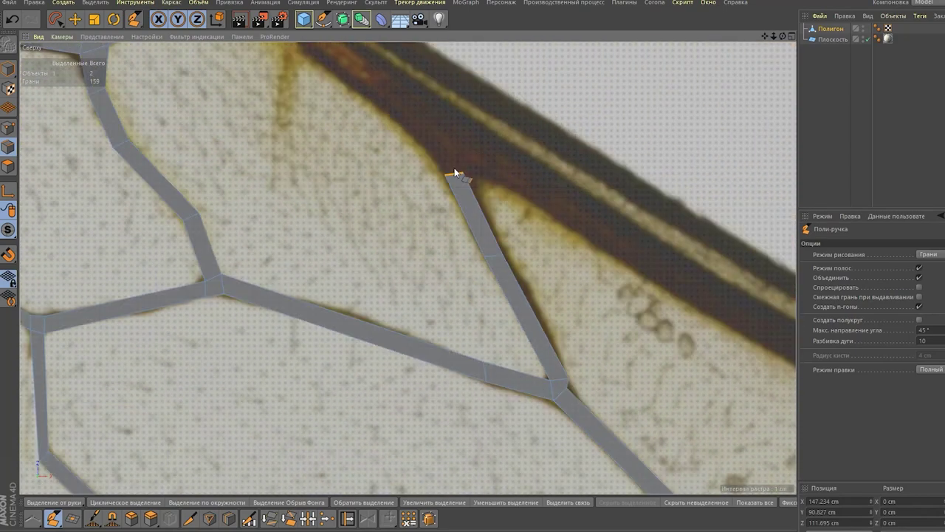
scroll(441, 315, up, 3)
scroll(413, 281, down, 3)
scroll(469, 255, up, 3)
scroll(460, 256, up, 2)
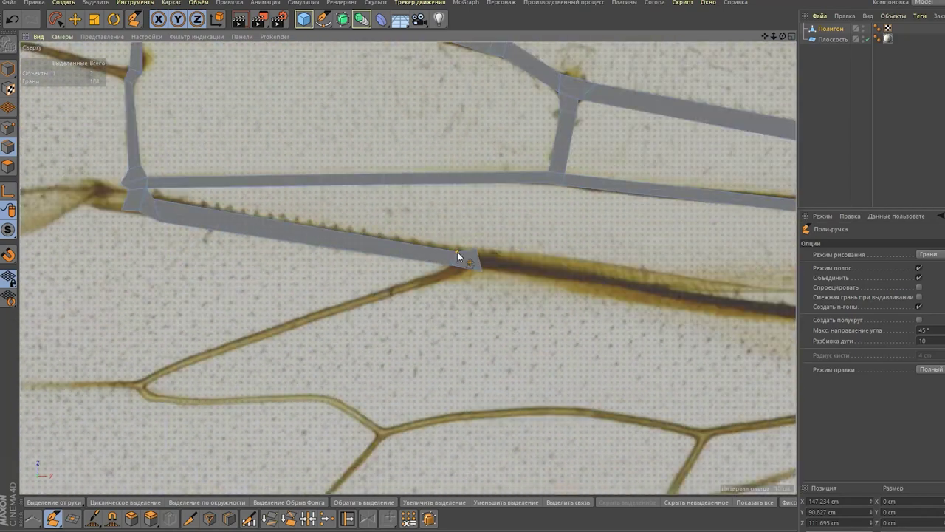
scroll(374, 312, up, 2)
click(374, 312)
scroll(358, 371, down, 2)
click(337, 333)
click(477, 298)
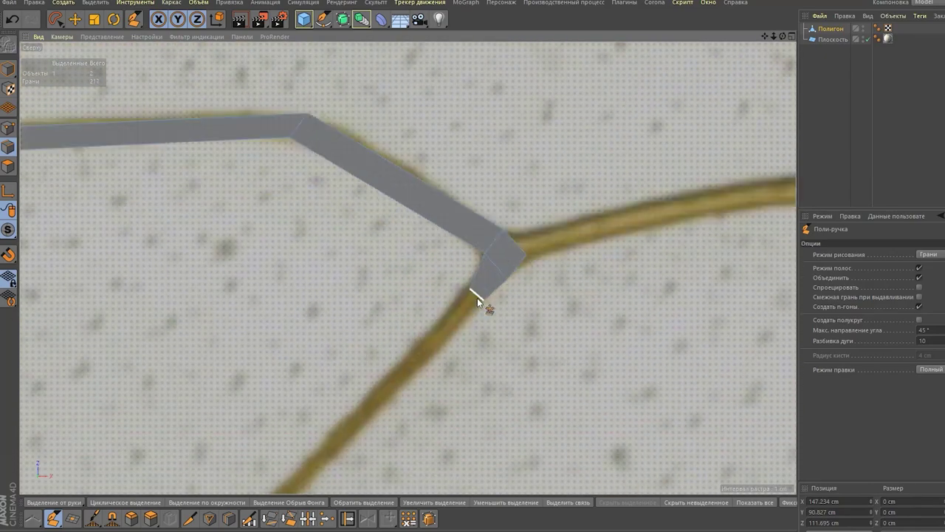
scroll(292, 299, up, 2)
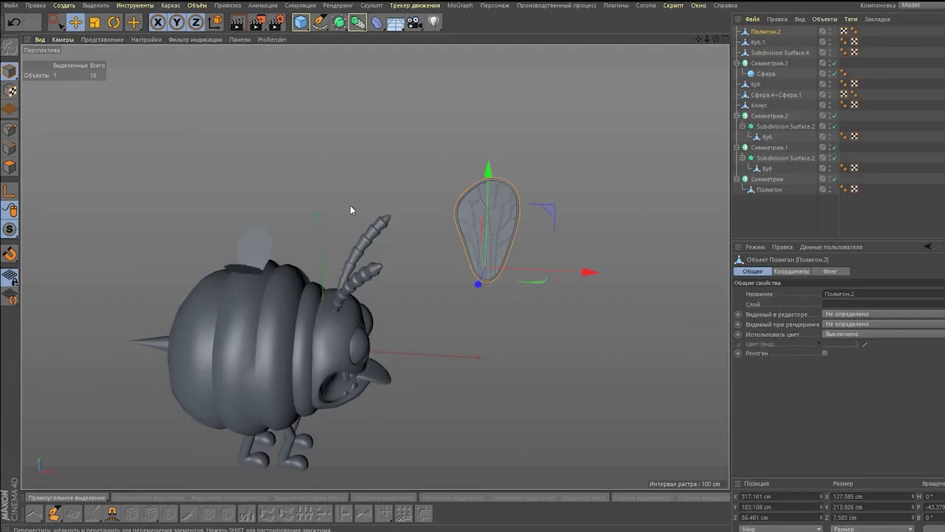
- Undo the last wing change and mirror the wing to the bee's other side
key(ctrl+z)
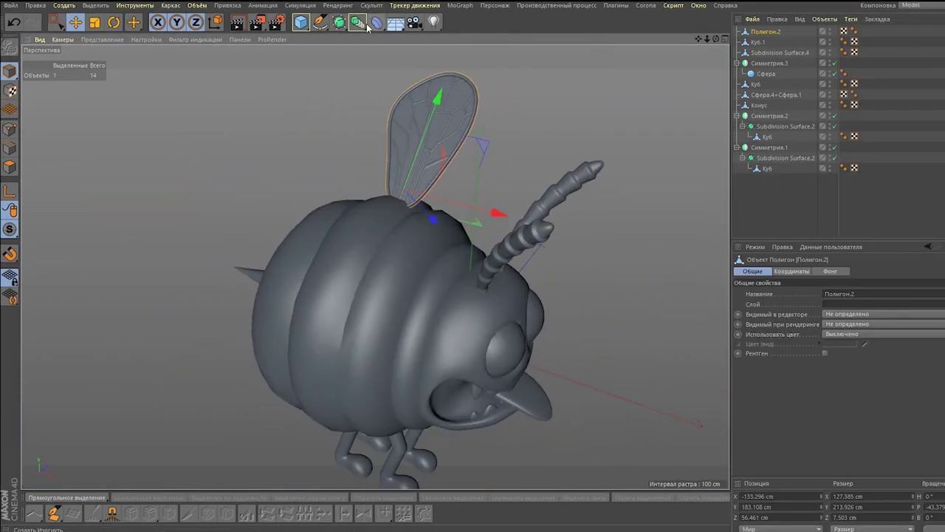
drag(752, 43, 766, 32)
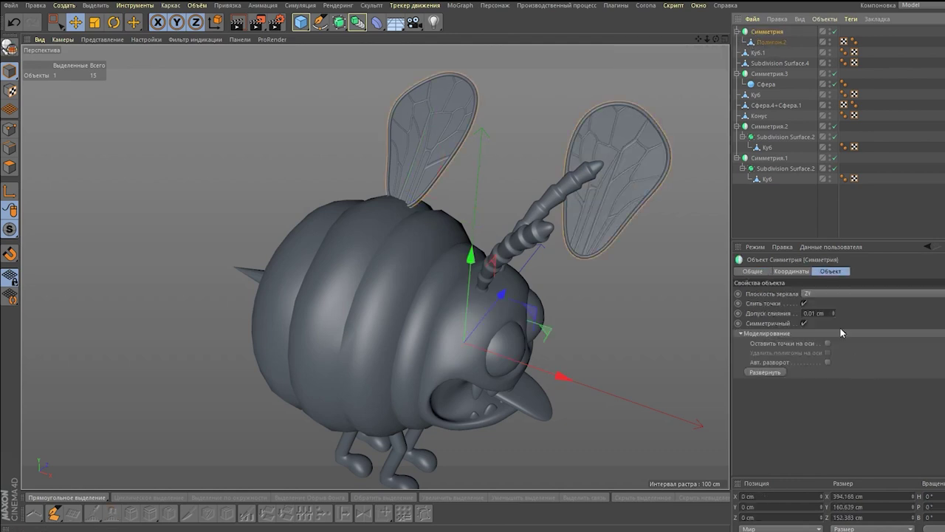
mouse_move(446, 141)
alt+mouse_down()
mouse_move(354, 299)
mouse_move(396, 233)
mouse_move(502, 131)
alt+mouse_up()
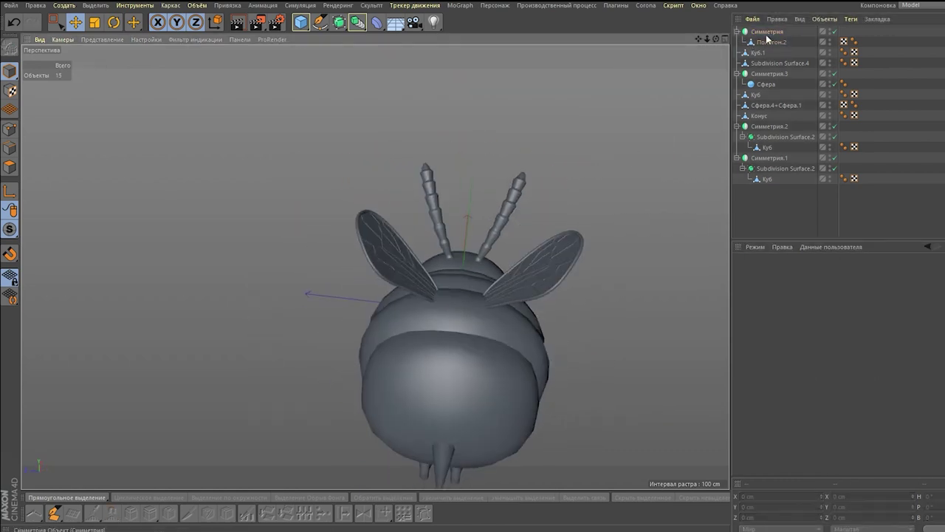
click(768, 42)
click(254, 148)
alt+right_drag(254, 148, 443, 201)
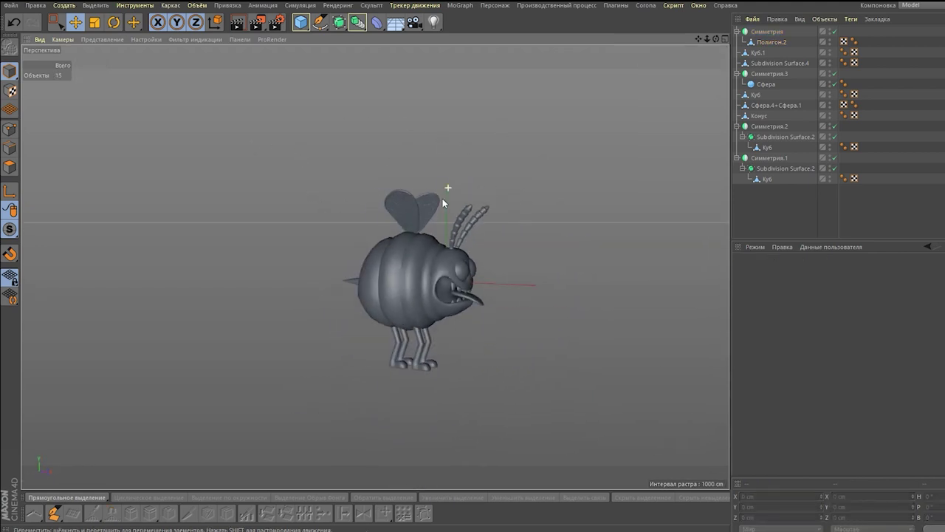
- Switch to Polygon mode with Loop Selection for picking the body's groove loops
click(10, 147)
scroll(465, 266, up, 5)
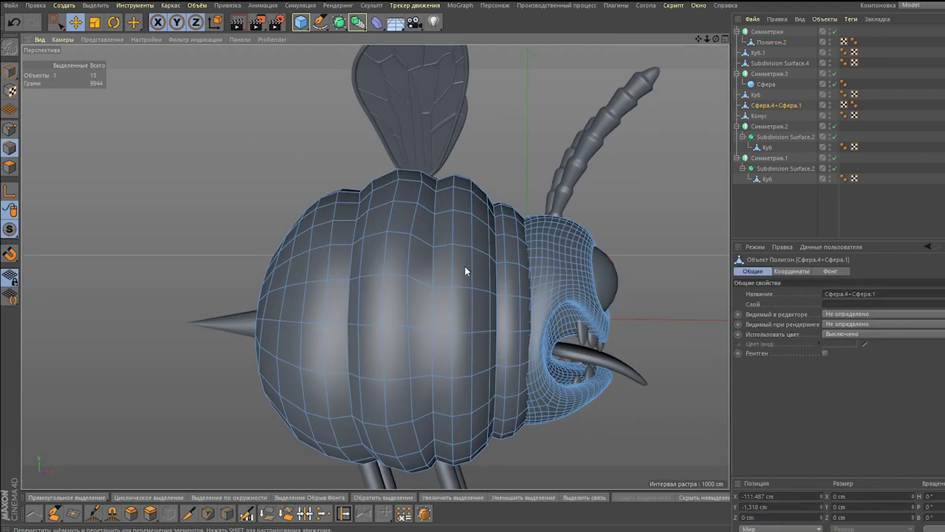
click(95, 6)
click(110, 70)
right_click(631, 204)
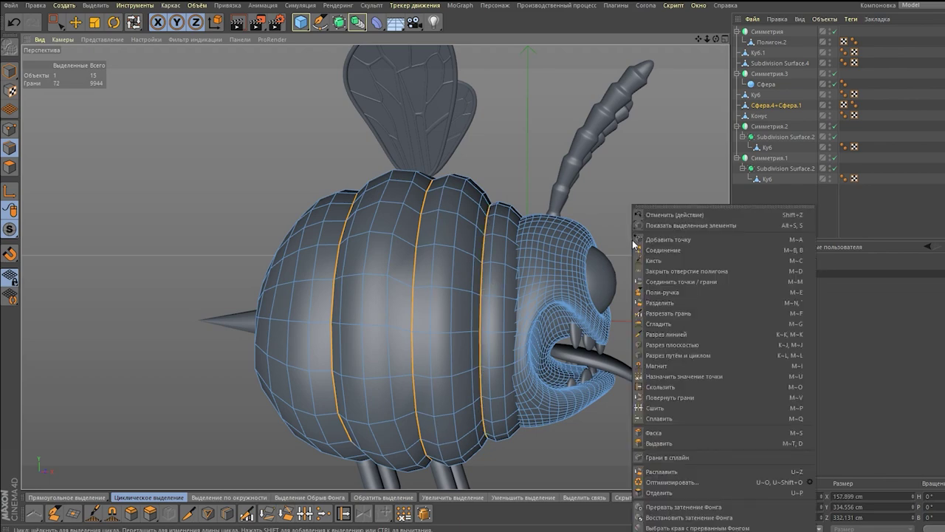
key(Escape)
click(9, 71)
scroll(249, 80, down, 5)
mouse_move(249, 80)
alt+mouse_down()
mouse_move(319, 137)
mouse_move(204, 165)
mouse_move(411, 214)
alt+mouse_up()
click(78, 35)
alt+drag(221, 296, 331, 363)
scroll(331, 363, up, 3)
ctrl+click(767, 179)
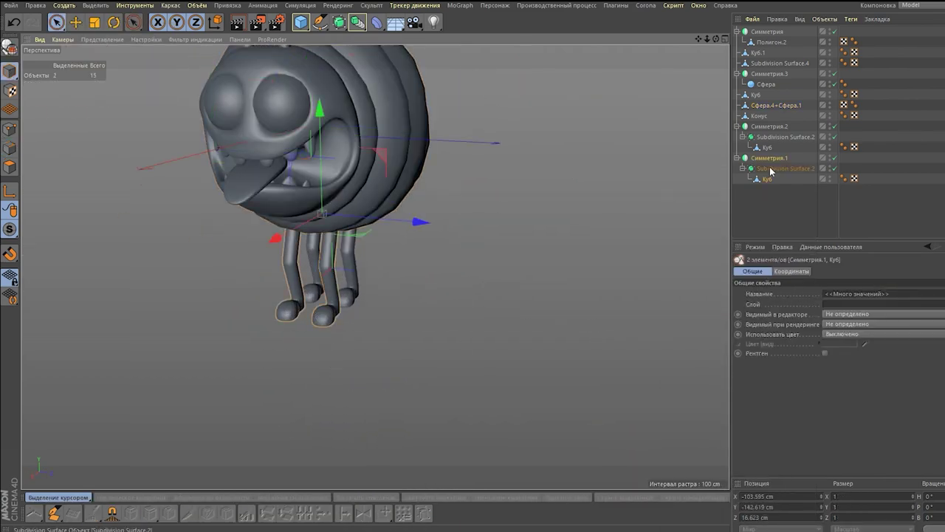
click(113, 23)
alt+drag(332, 184, 363, 253)
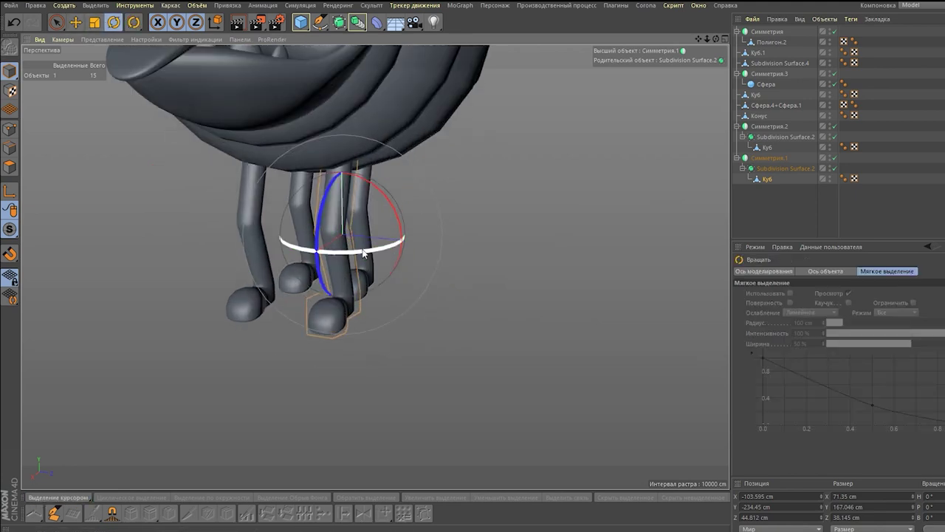
click(766, 147)
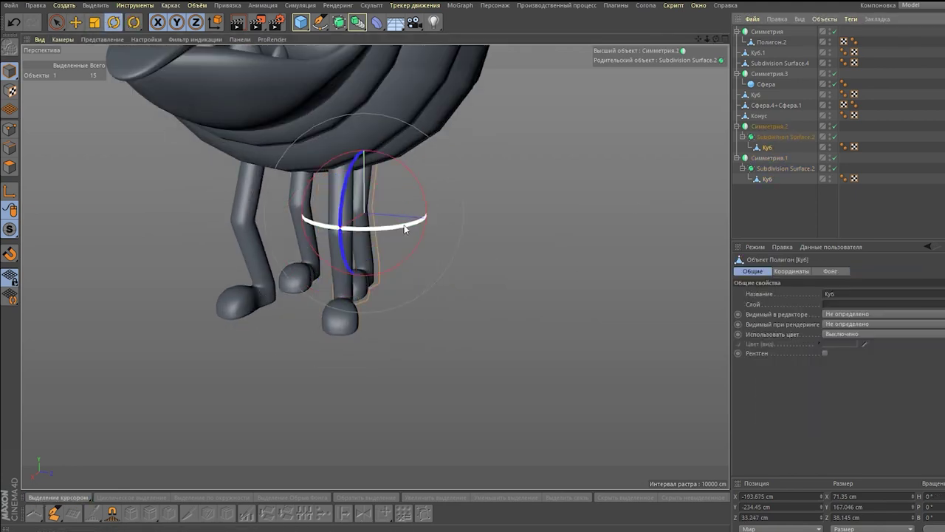
key(e)
mouse_move(369, 222)
alt+mouse_down()
mouse_move(433, 246)
mouse_move(386, 268)
alt+mouse_up()
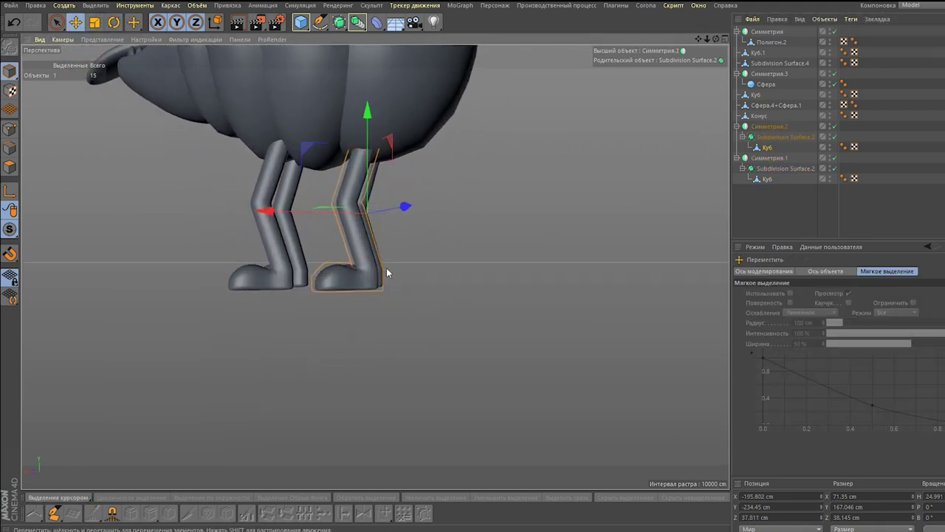
scroll(593, 307, down, 5)
click(600, 198)
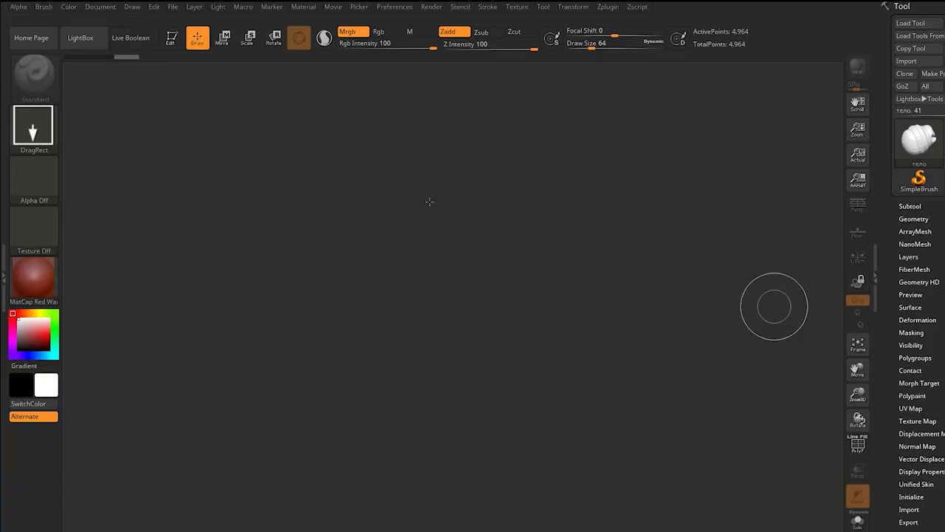
- Draw the тело body mesh on the canvas and turn it to a side view
drag(429, 201, 310, 119)
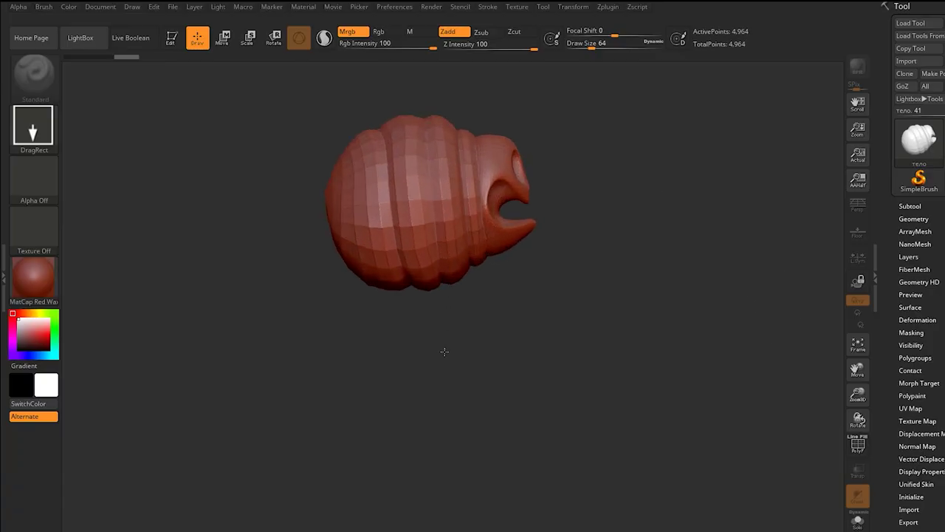
mouse_move(621, 219)
mouse_down()
mouse_move(596, 224)
mouse_move(583, 371)
mouse_move(598, 339)
mouse_up()
drag(459, 286, 453, 230)
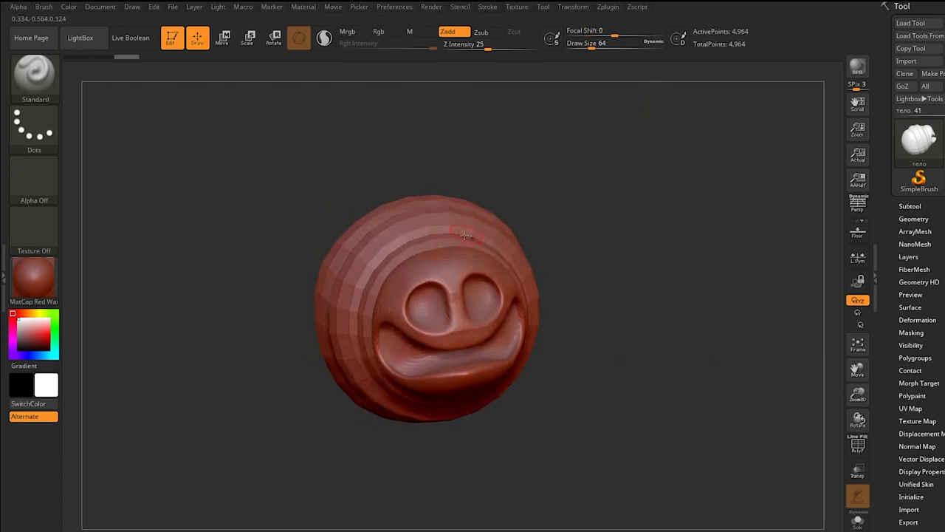
click(583, 8)
drag(384, 184, 295, 191)
- Mask a single vertical band across the middle of the body
ctrl+drag(374, 141, 444, 458)
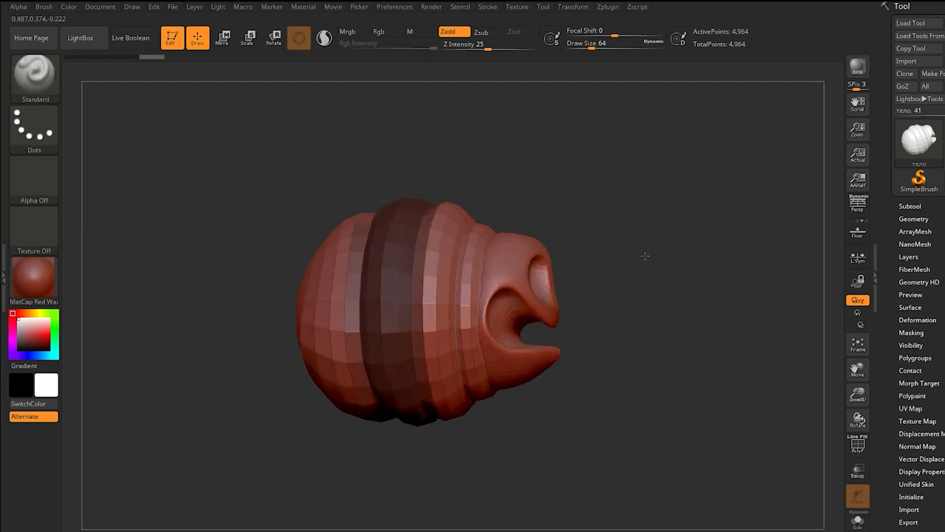
ctrl+alt+drag(247, 158, 381, 444)
ctrl+drag(572, 185, 437, 507)
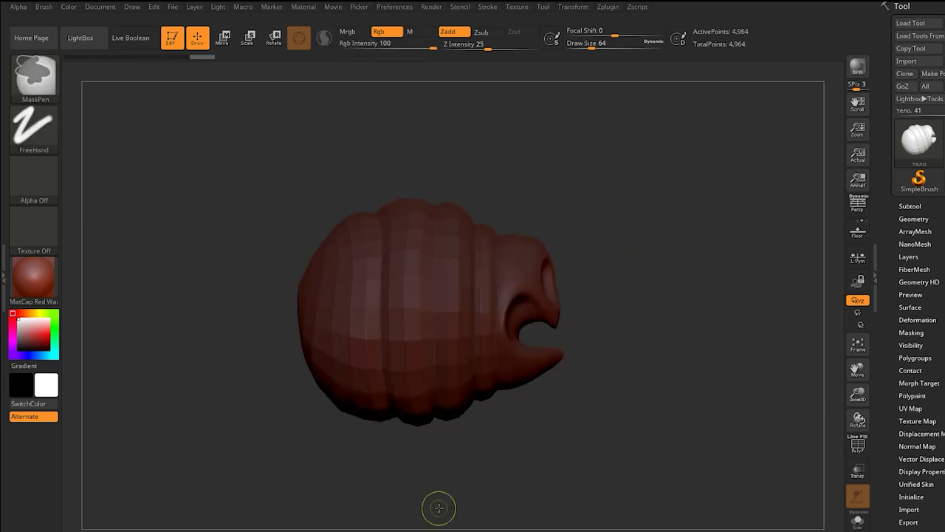
ctrl+drag(536, 180, 439, 439)
drag(598, 199, 804, 277)
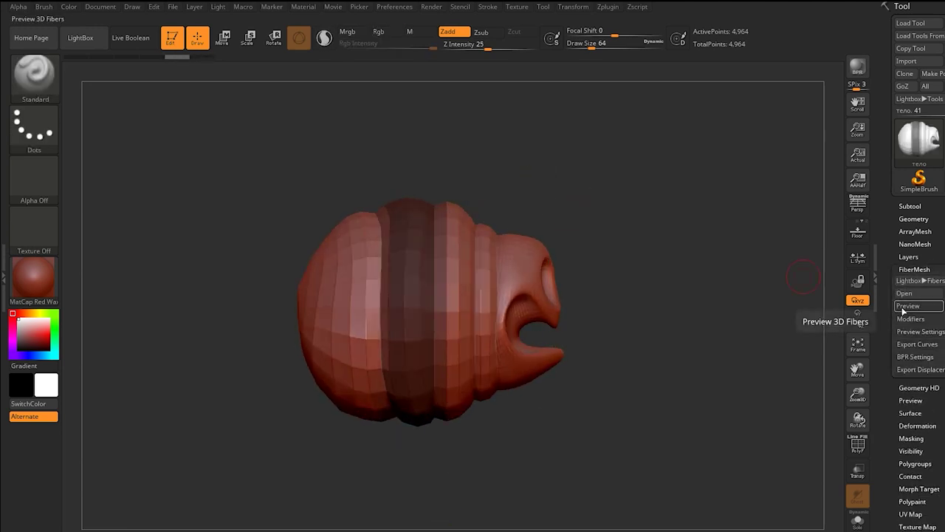
- Preview FiberMesh fur on the masked band and apply the BumpViewerMat material
click(902, 311)
click(38, 293)
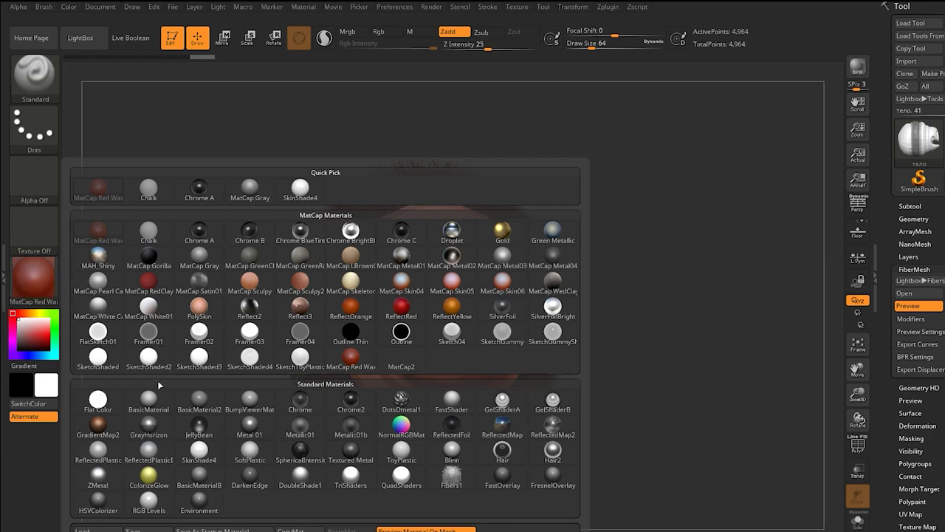
click(152, 397)
click(56, 292)
click(246, 398)
mouse_move(247, 397)
mouse_down()
mouse_move(645, 162)
mouse_move(656, 185)
mouse_up()
drag(858, 395, 857, 373)
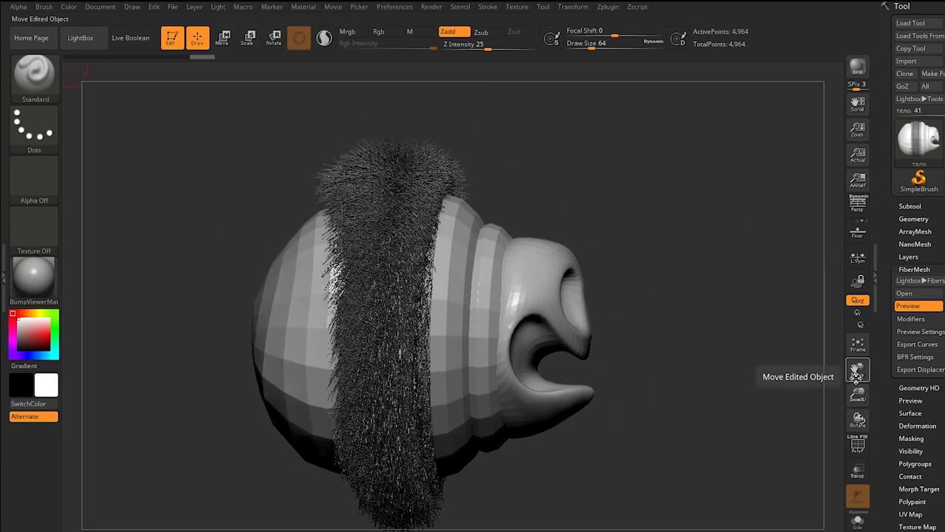
- Lower MaxFibers, load Fibers51 then Fibers142, and shorten the fibers to about 302
drag(929, 333, 917, 334)
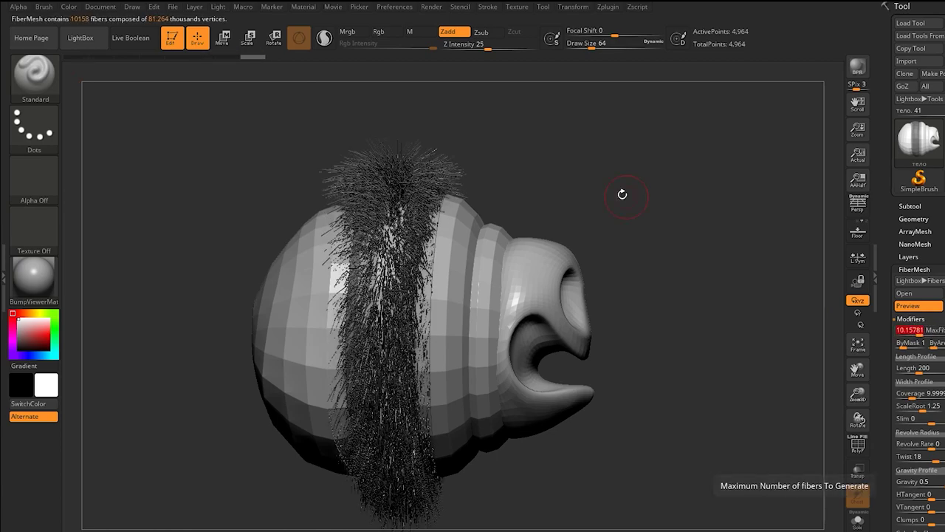
drag(622, 195, 783, 270)
click(920, 281)
double_click(562, 174)
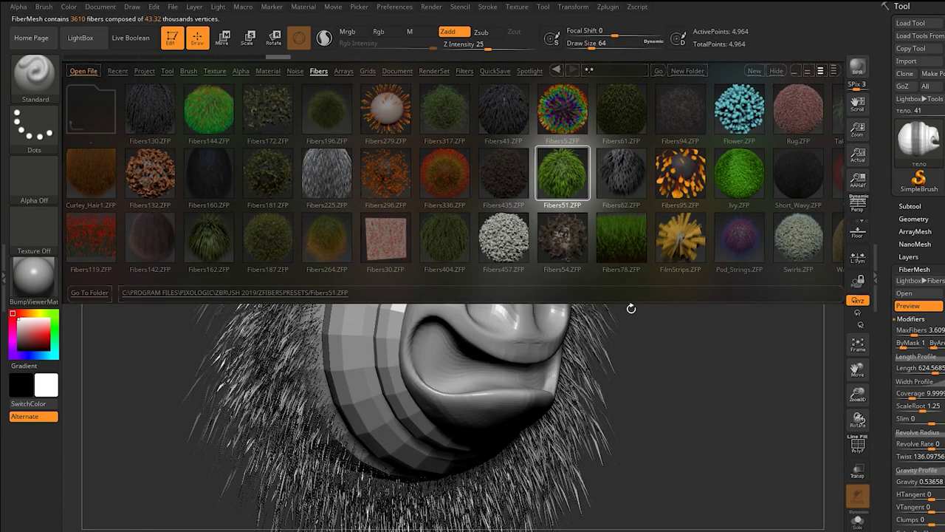
mouse_move(632, 308)
mouse_down()
mouse_move(640, 184)
mouse_move(701, 205)
mouse_move(858, 369)
mouse_up()
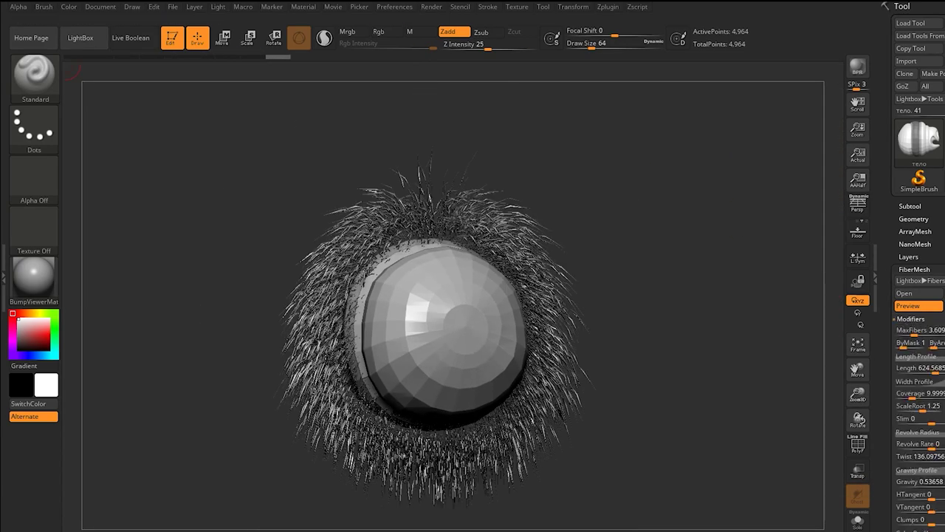
mouse_move(652, 175)
mouse_down()
mouse_move(652, 185)
mouse_move(840, 120)
mouse_up()
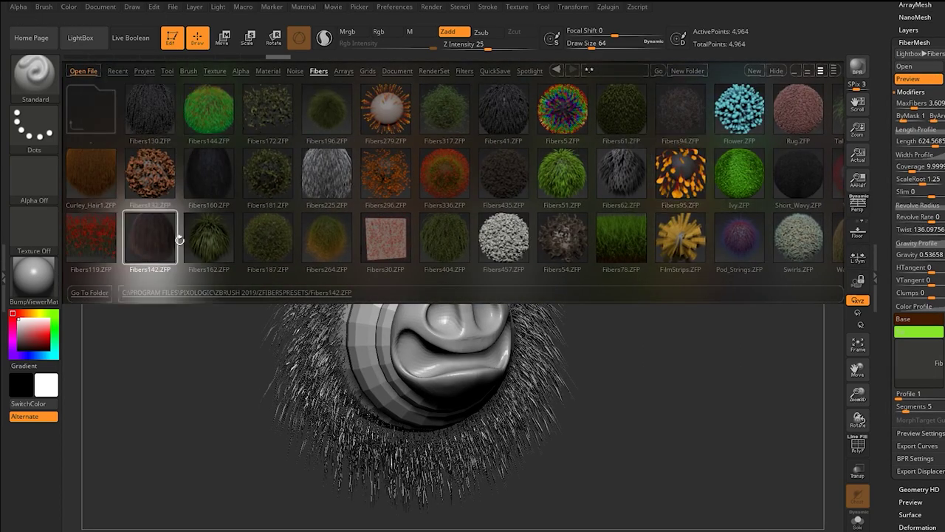
double_click(177, 240)
drag(211, 121, 809, 246)
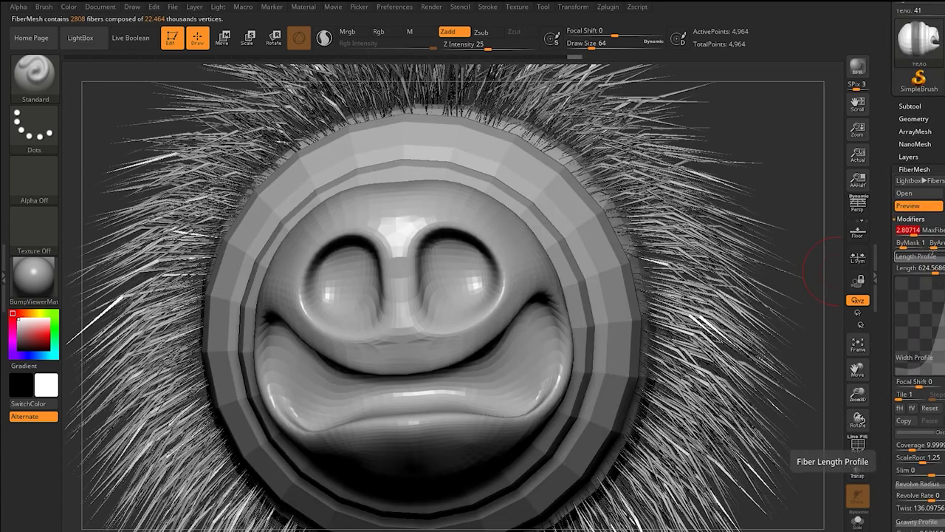
drag(932, 269, 924, 269)
- Increase fiber gravity and shorten the fibers slightly
mouse_move(835, 272)
mouse_down()
mouse_move(724, 313)
mouse_move(850, 299)
mouse_move(650, 322)
mouse_up()
scroll(919, 296, down, 5)
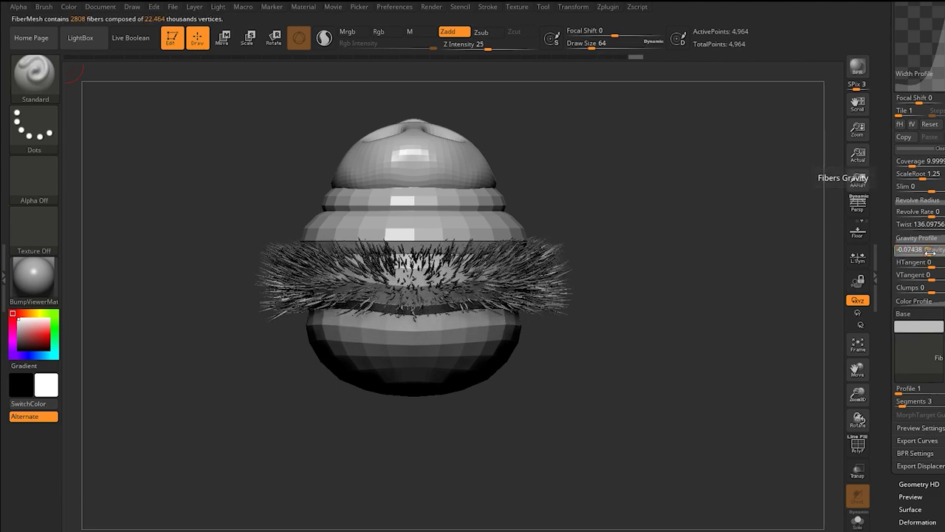
mouse_move(797, 295)
mouse_down()
mouse_move(690, 310)
mouse_move(669, 265)
mouse_up()
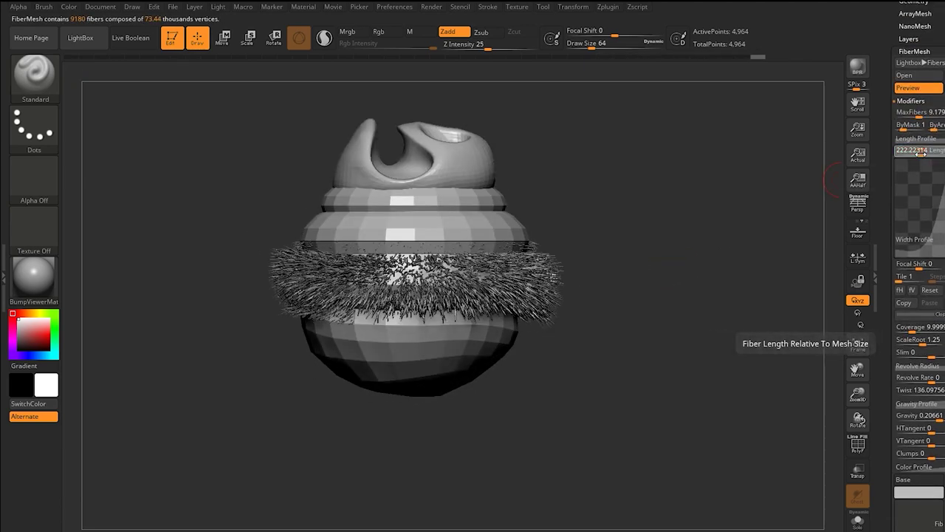
drag(922, 151, 916, 151)
drag(738, 251, 637, 288)
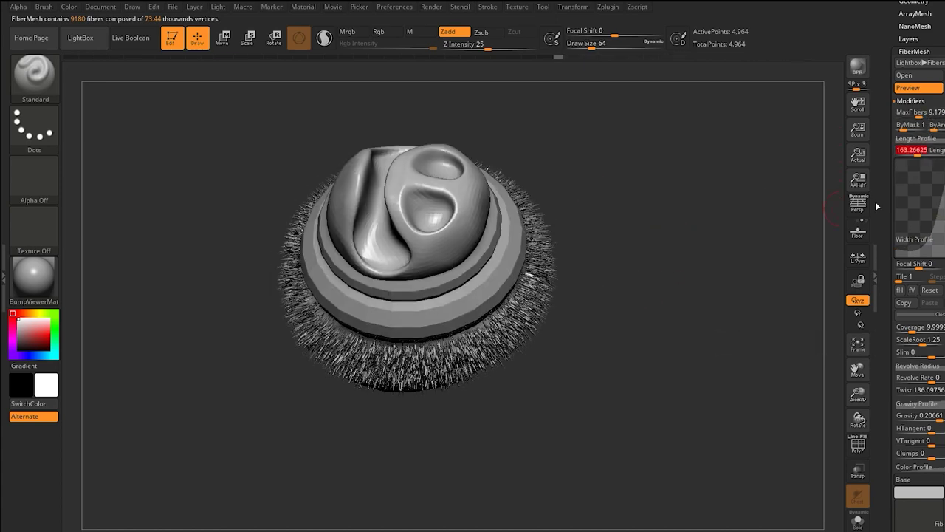
drag(878, 207, 820, 263)
- Raise fiber coverage for denser fur and accept it as the Fibers55 subtool
drag(914, 329, 918, 329)
mouse_move(739, 244)
mouse_down()
mouse_move(672, 197)
mouse_move(761, 271)
mouse_up()
shift+drag(664, 367, 803, 462)
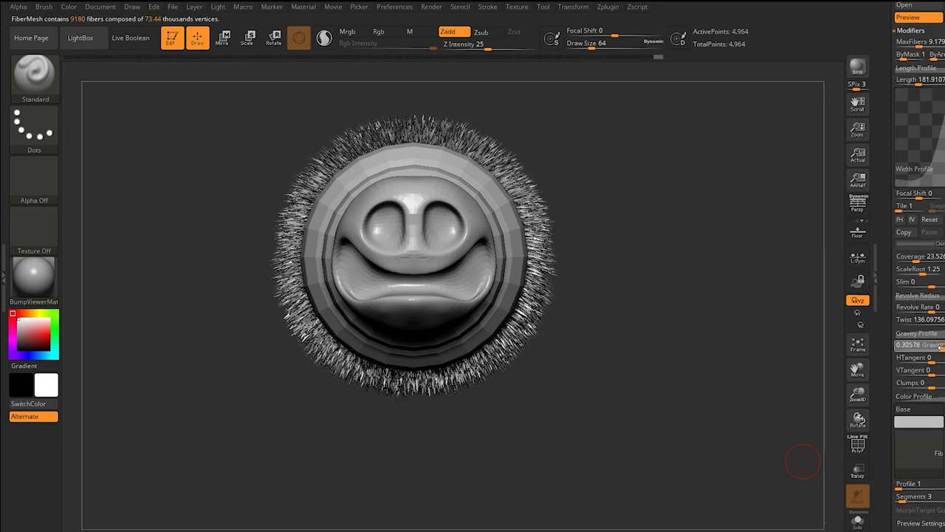
mouse_move(662, 279)
mouse_down()
mouse_move(821, 270)
mouse_move(660, 268)
mouse_move(690, 268)
mouse_up()
click(788, 277)
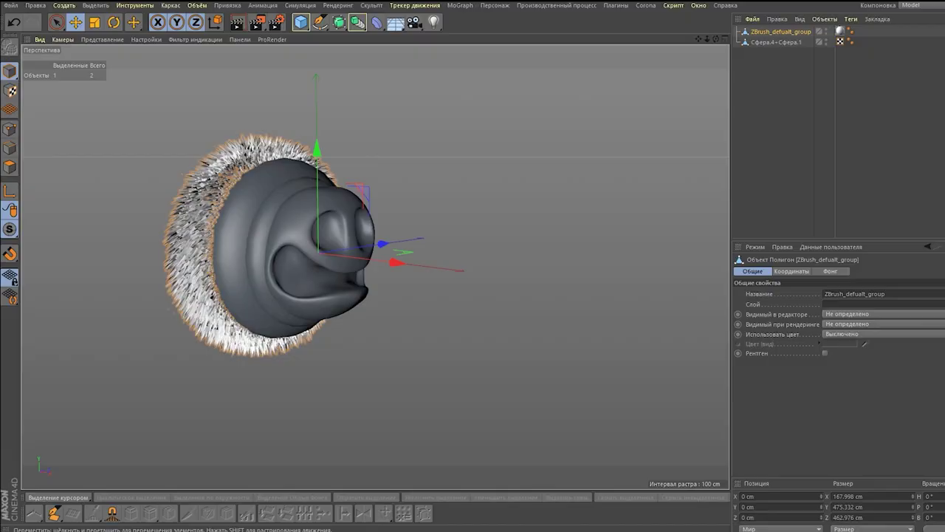
- Set the imported fur's Phong smoothing angle to 151° and select ZBrush_defualt_group
click(850, 31)
click(868, 303)
text(151)
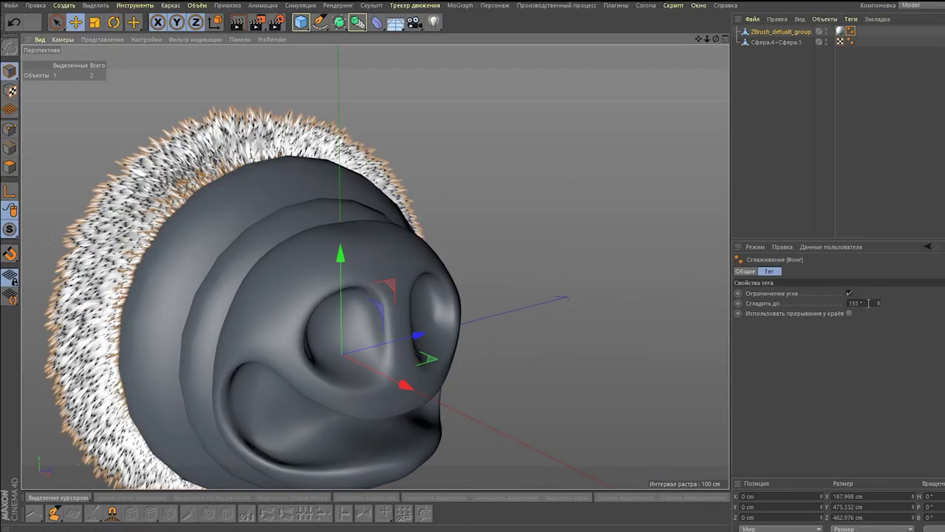
click(499, 167)
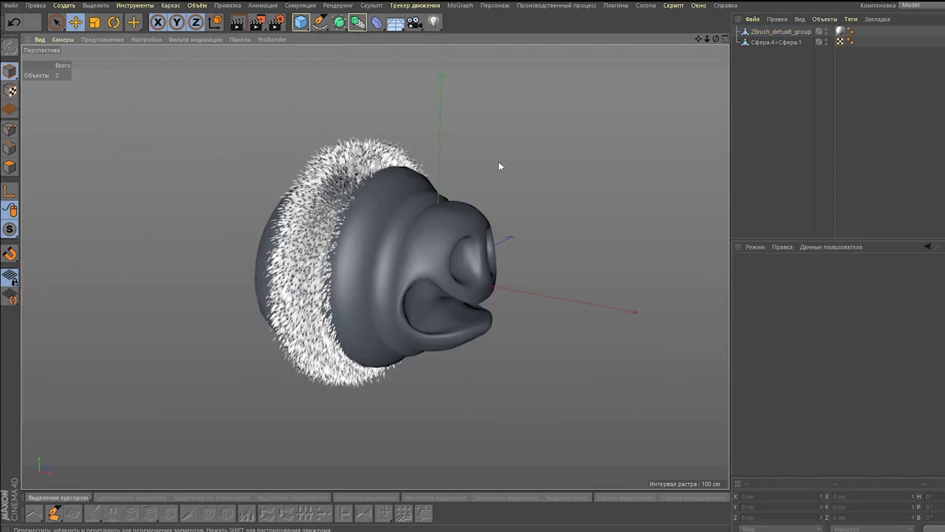
click(828, 33)
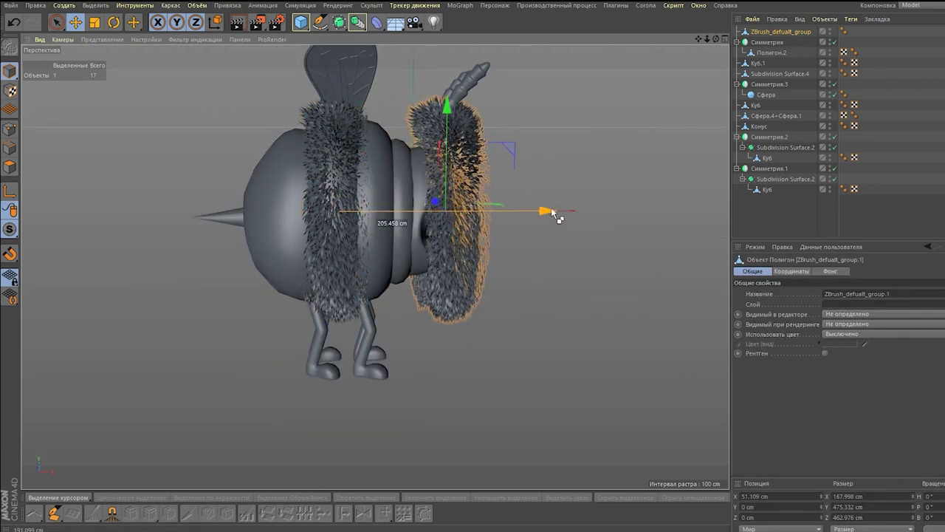
- Slide the copied fur band toward the head and narrow it to about 90% along X
ctrl+drag(559, 216, 591, 213)
click(101, 23)
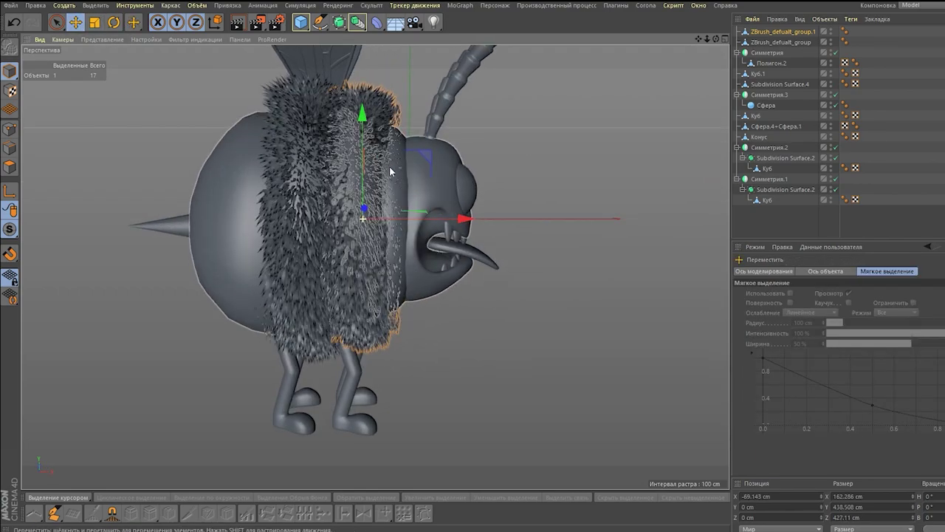
key(F5)
key(F4)
key(t)
drag(464, 338, 454, 337)
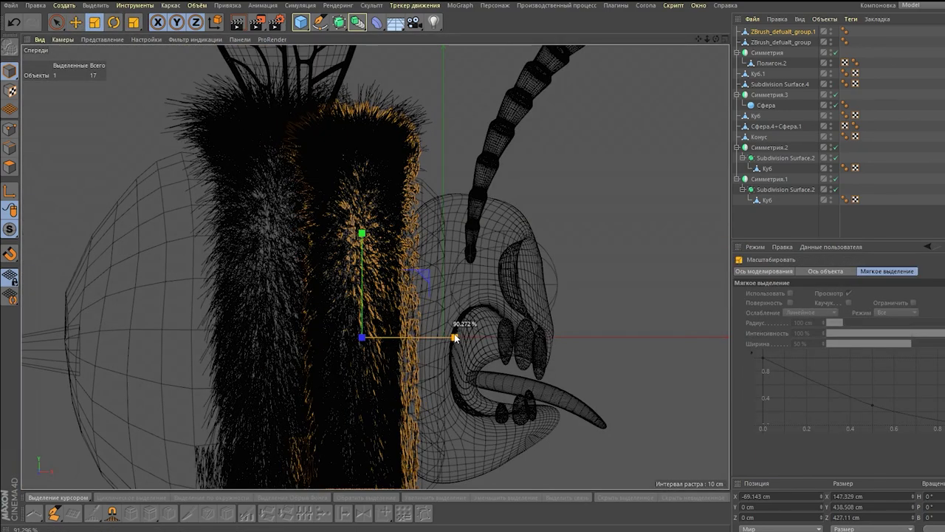
- Scale the other fur band to about 91% along X and shift it about 19 cm along X
click(783, 42)
drag(381, 337, 373, 340)
click(782, 31)
key(e)
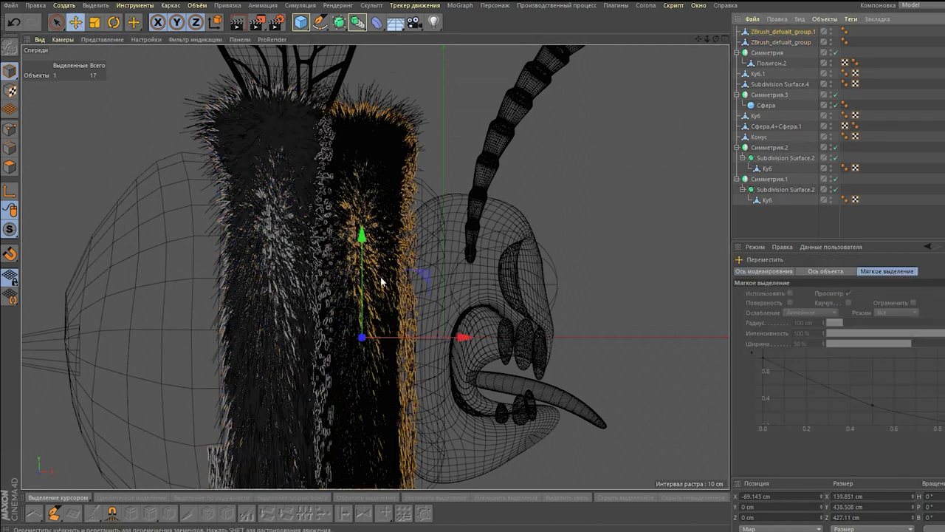
mouse_move(461, 337)
mouse_down()
mouse_move(441, 332)
mouse_move(595, 339)
mouse_move(544, 327)
mouse_up()
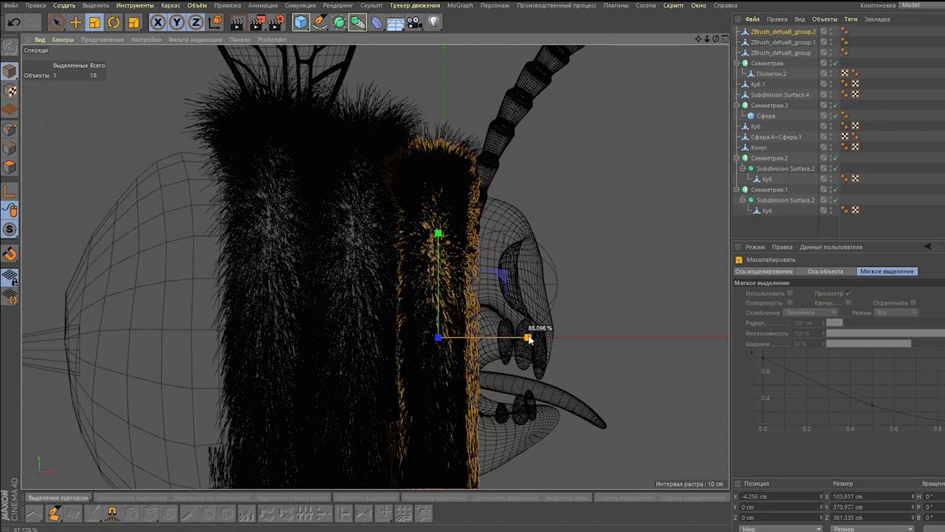
click(337, 123)
scroll(337, 122, down, 3)
middle_click(310, 207)
middle_click(169, 152)
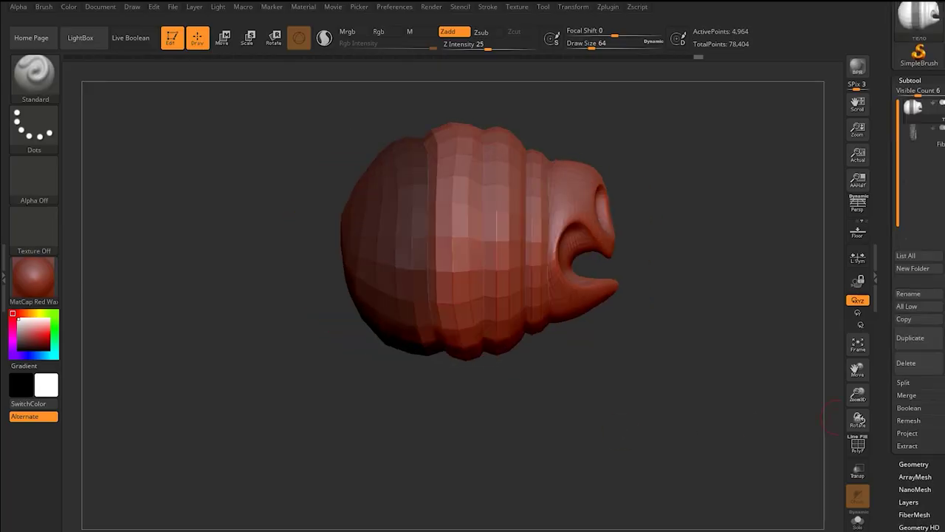
scroll(918, 266, down, 5)
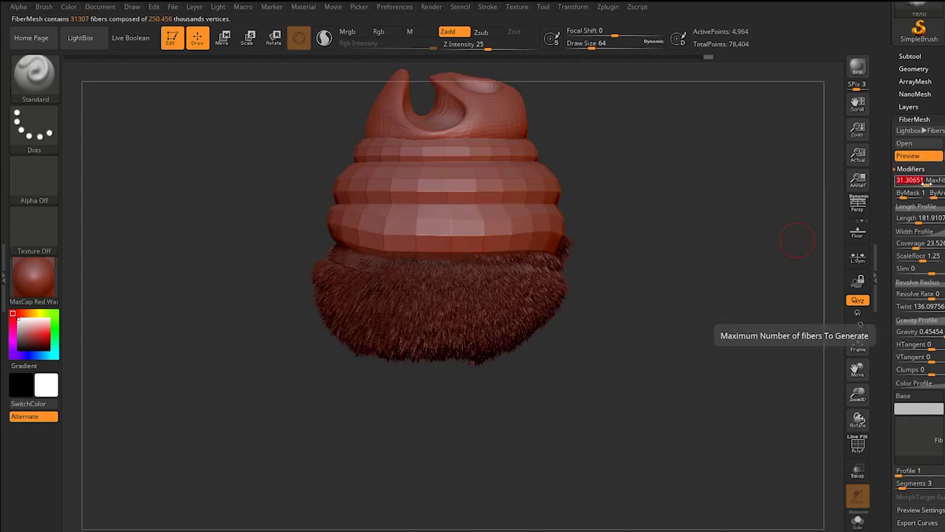
- Raise MaxFibers and Length, then accept the rear fur as the Fibers63 subtool
mouse_move(658, 338)
mouse_down()
mouse_move(654, 359)
mouse_move(825, 271)
mouse_move(682, 239)
mouse_move(812, 221)
mouse_up()
drag(885, 209, 925, 431)
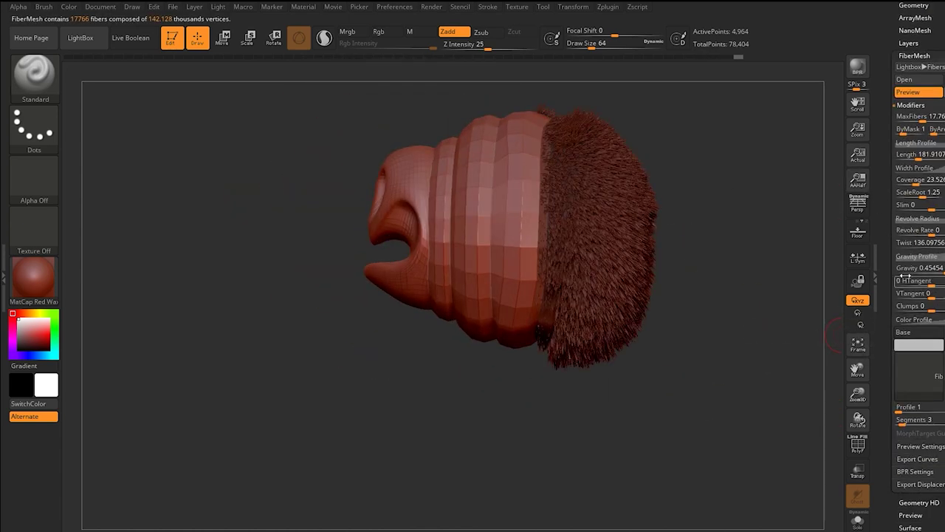
mouse_move(848, 334)
mouse_down()
mouse_move(776, 161)
mouse_move(769, 222)
mouse_move(732, 303)
mouse_move(834, 215)
mouse_up()
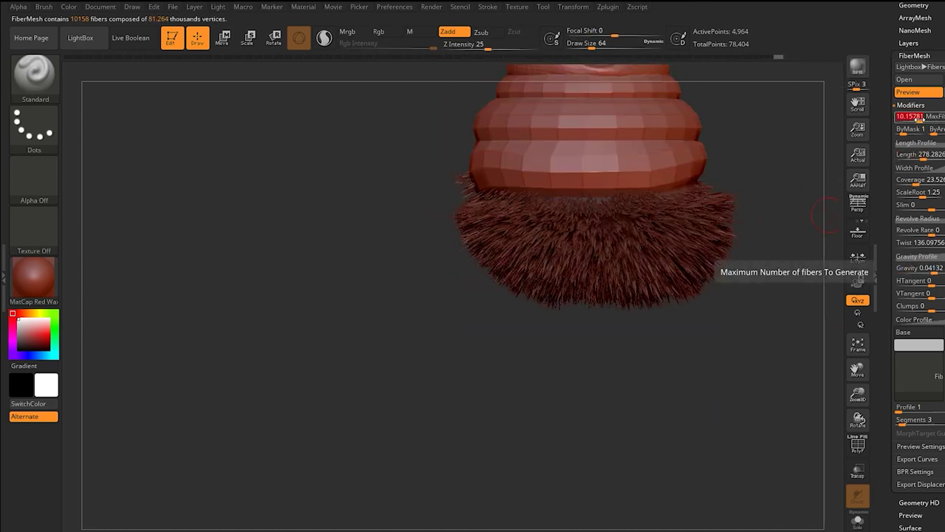
click(805, 118)
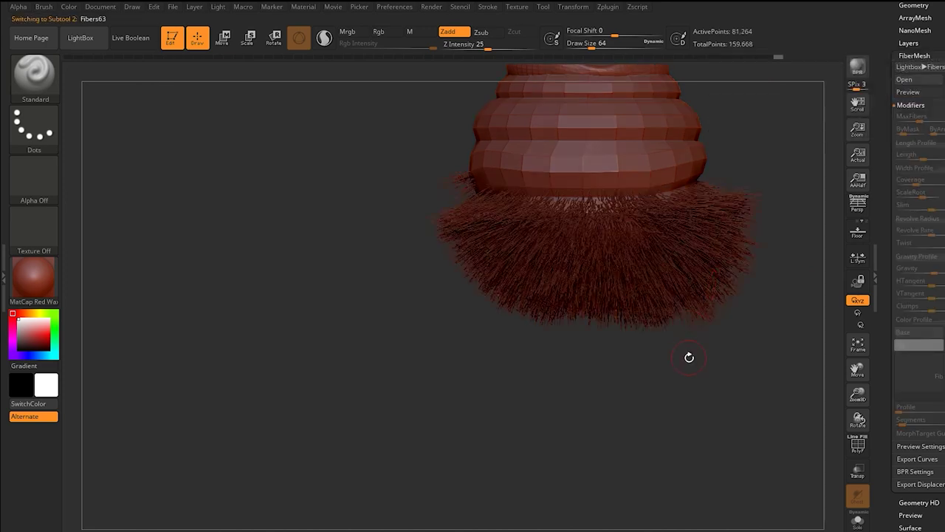
mouse_move(687, 355)
mouse_down()
mouse_move(699, 347)
mouse_move(726, 428)
mouse_move(680, 219)
mouse_up()
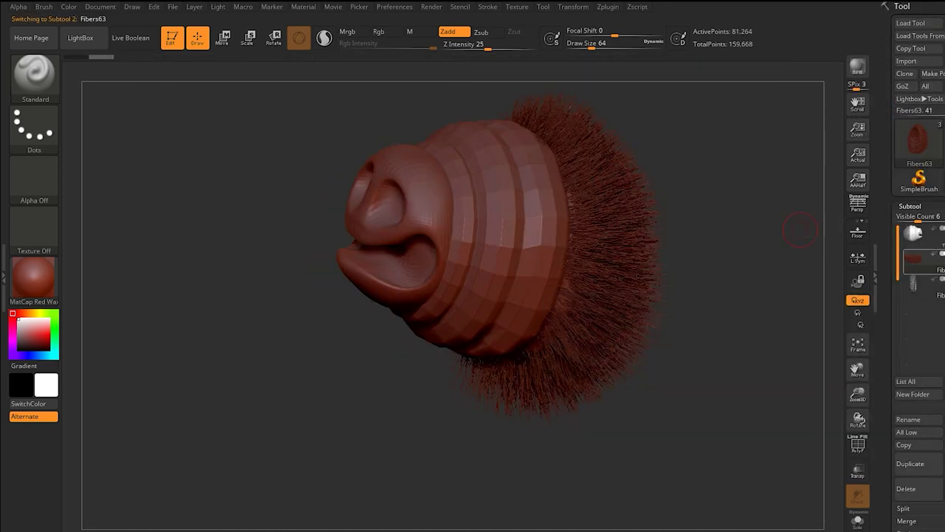
drag(800, 230, 652, 153)
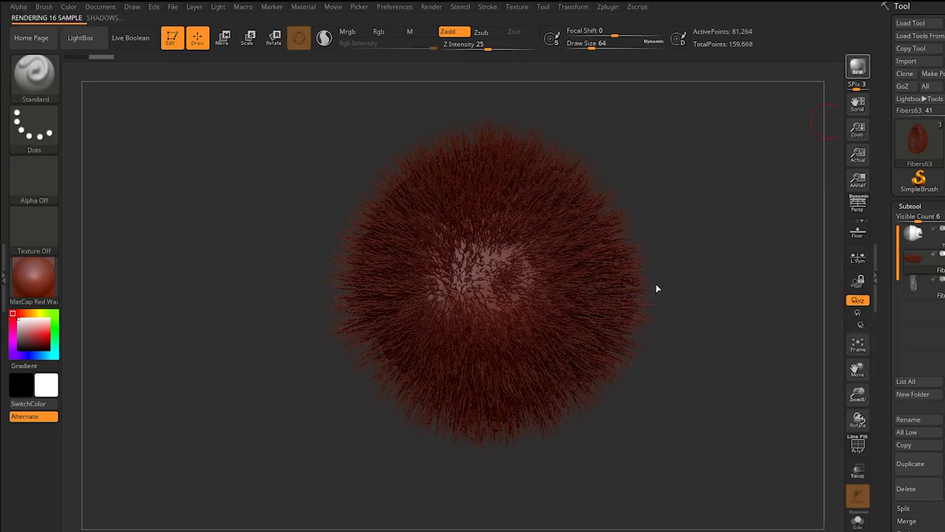
mouse_move(747, 255)
mouse_down()
mouse_move(737, 209)
mouse_move(785, 248)
mouse_up()
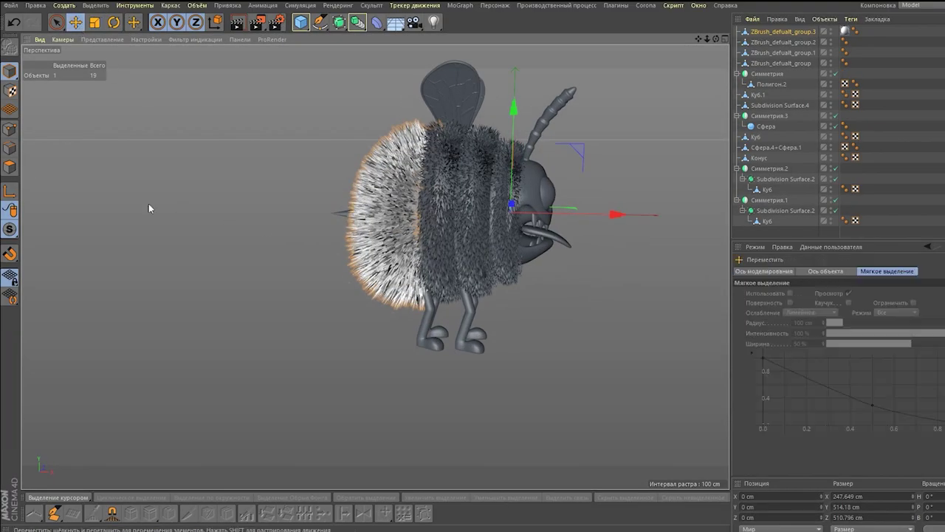
- Move ZBrush_defualt_group.3 back along X and check its placement from front and side
mouse_move(613, 215)
mouse_down()
mouse_move(520, 214)
mouse_move(568, 247)
mouse_move(399, 235)
mouse_up()
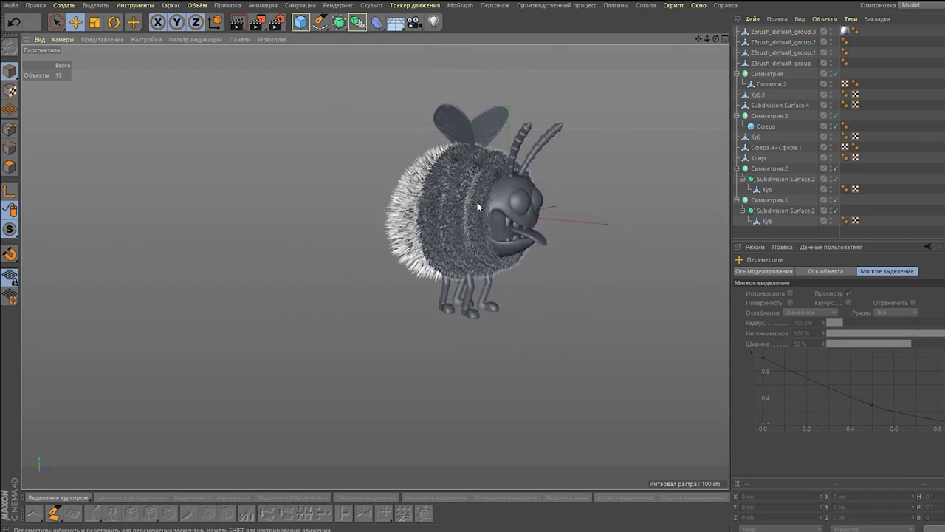
mouse_move(477, 207)
alt+mouse_down()
mouse_move(371, 205)
mouse_move(497, 215)
alt+mouse_up()
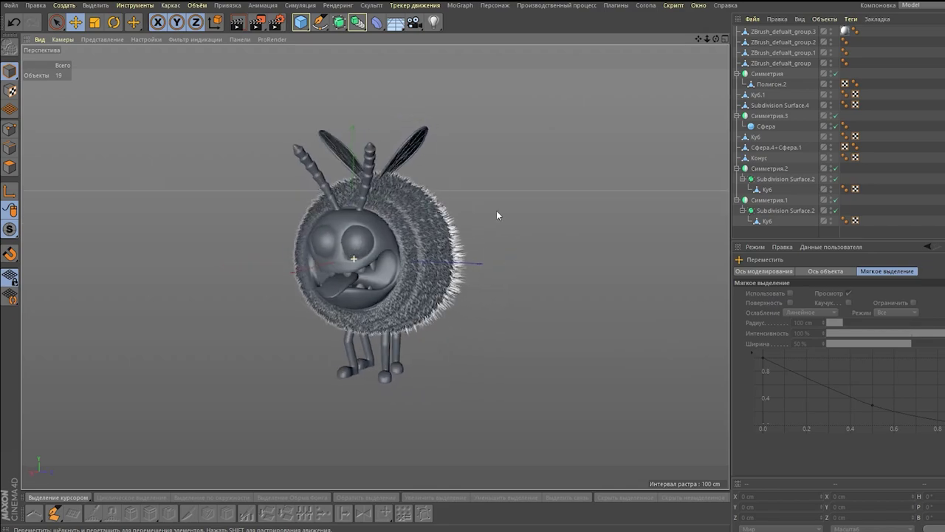
scroll(363, 235, up, 5)
scroll(364, 235, up, 2)
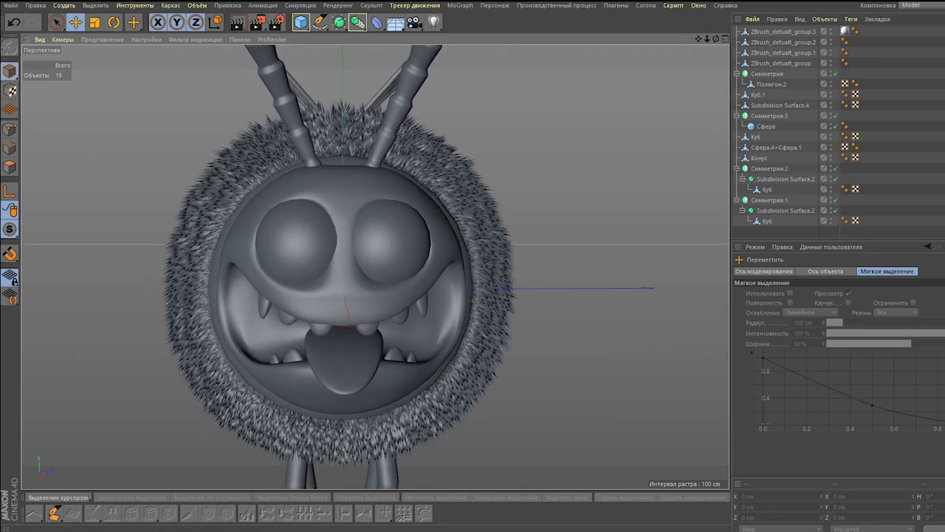
scroll(551, 181, down, 3)
scroll(440, 282, up, 2)
alt+drag(440, 282, 516, 253)
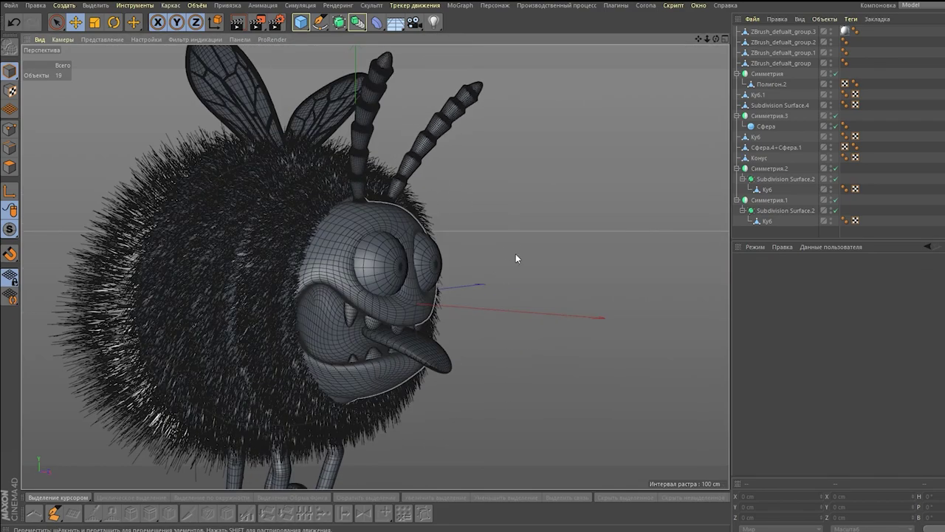
scroll(515, 253, up, 3)
- Group the four ZBrush fur pieces under a Null with Alt+G
drag(730, 113, 722, 113)
click(776, 31)
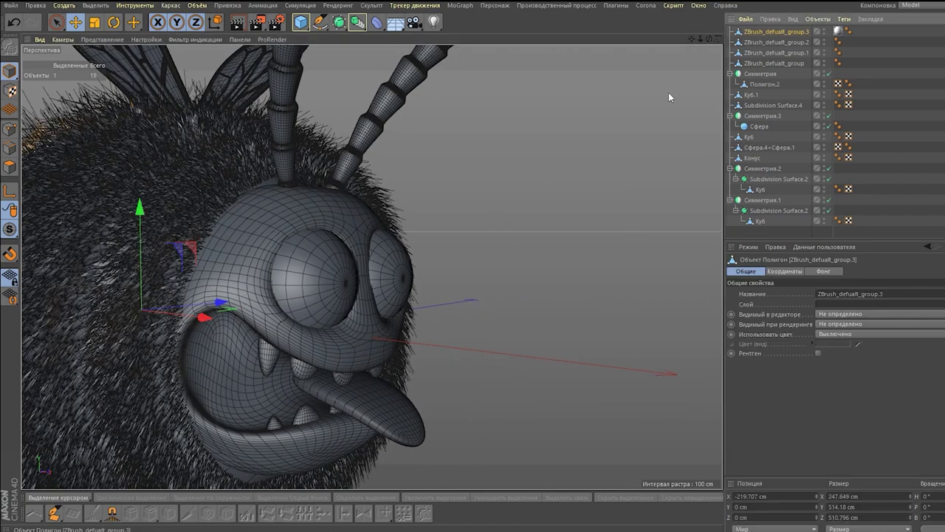
key(o)
alt+drag(243, 158, 308, 170)
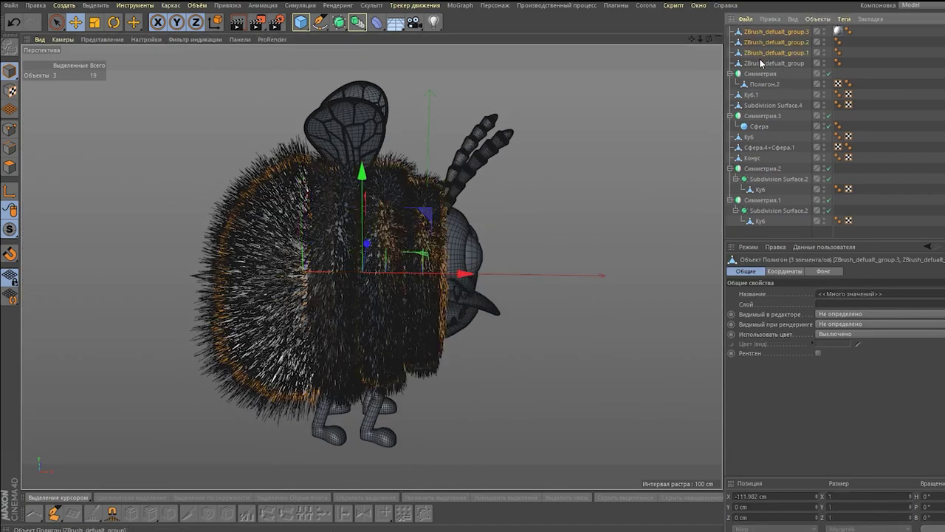
key(alt+g)
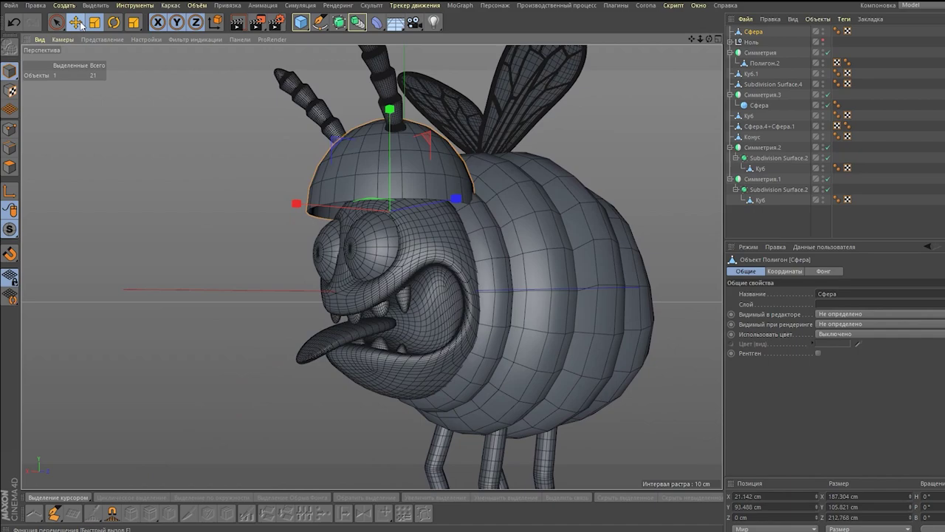
- Switch to the Move tool to position the helmet's half sphere
click(76, 22)
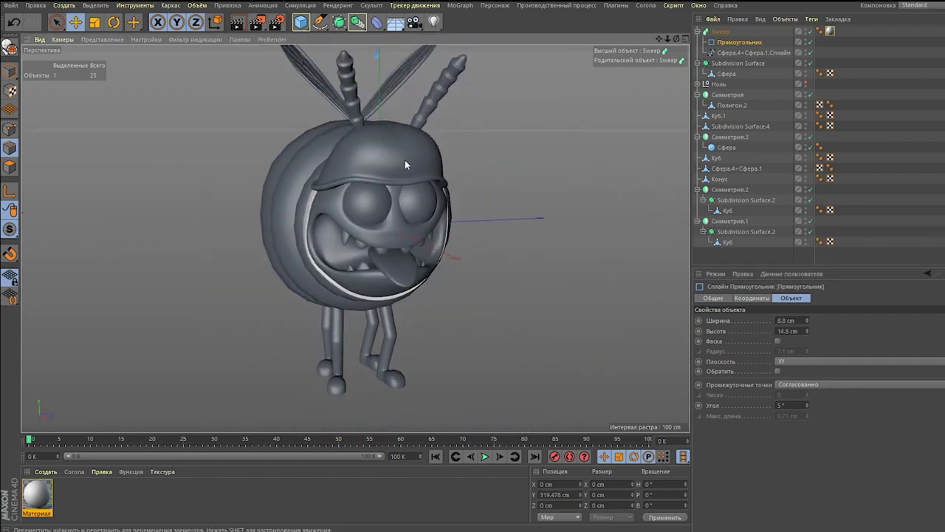
- Add a Torus goggle rim and select a band of polygons on the head
click(339, 74)
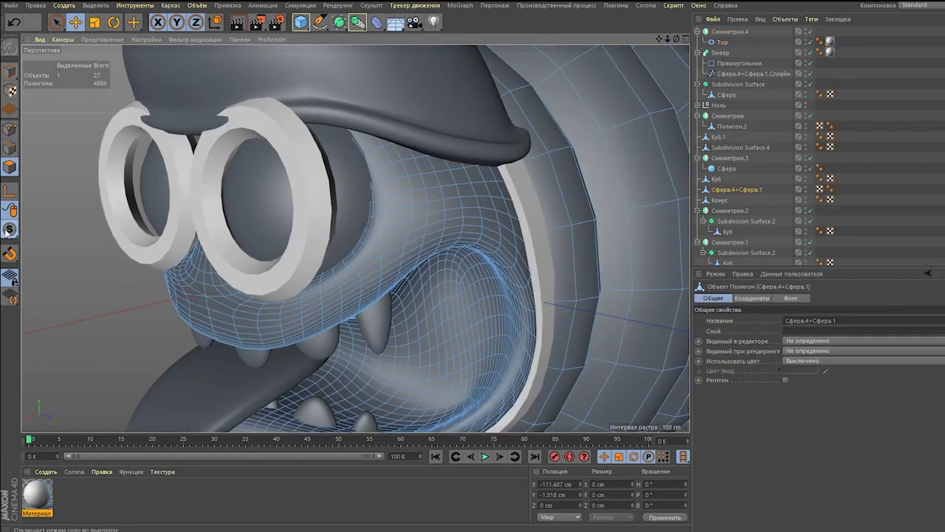
drag(325, 118, 455, 87)
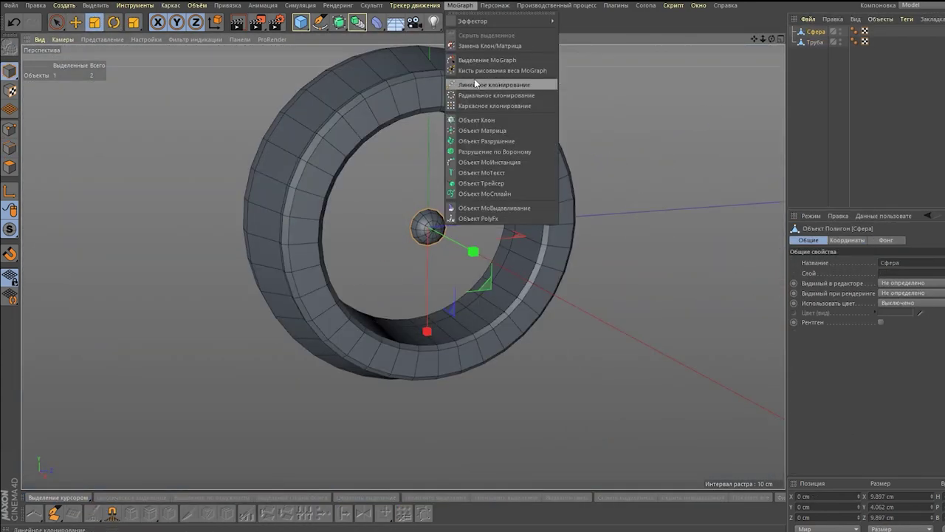
- Put the small hemisphere in a radial Cloner and set the clones' arrangement plane
click(487, 95)
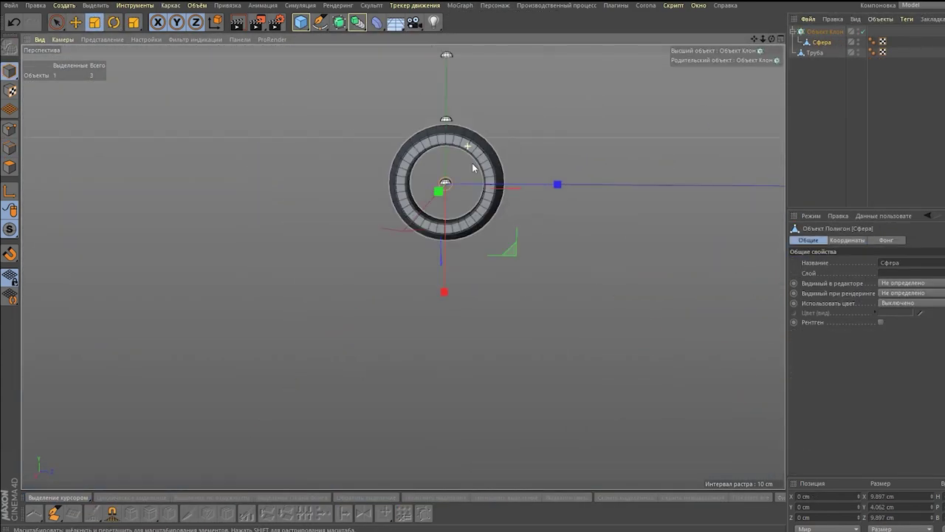
click(756, 257)
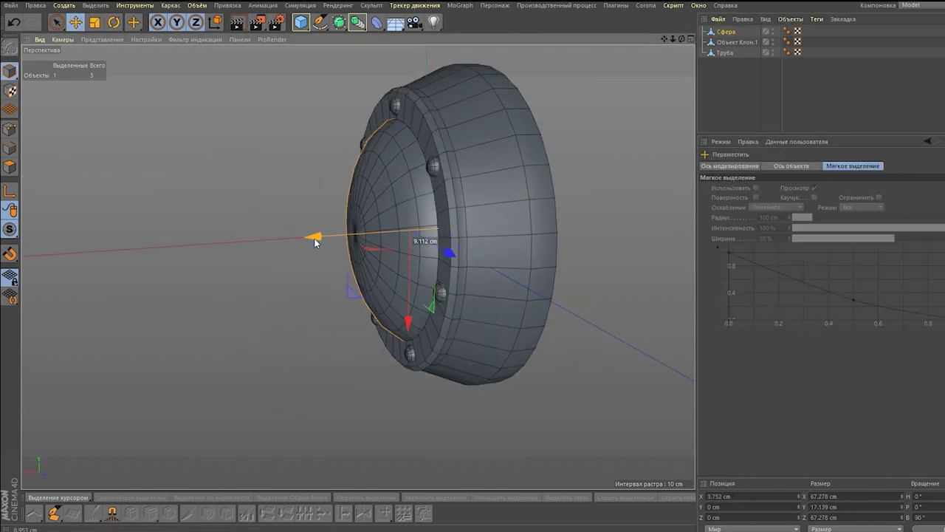
- Apply the yellow material to the body and select its stripe polygons using loop and fill selection
scroll(271, 158, up, 3)
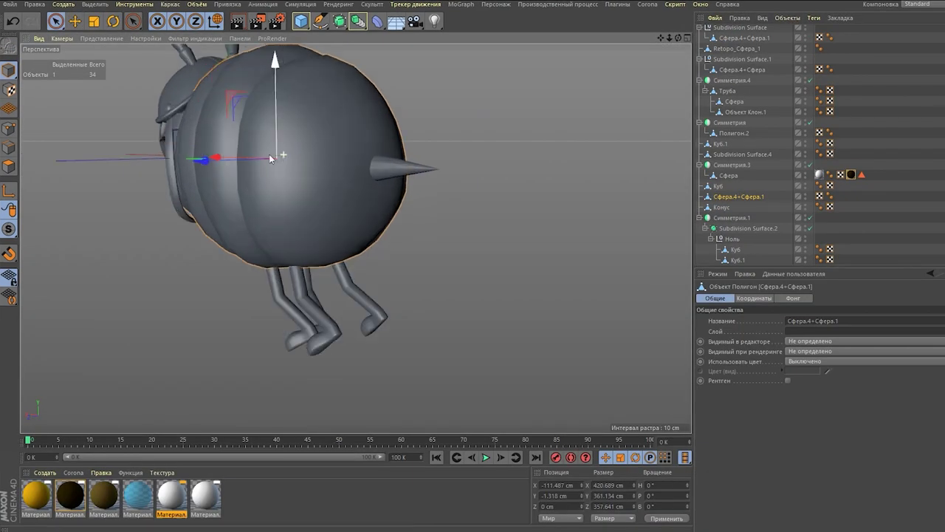
drag(37, 499, 312, 169)
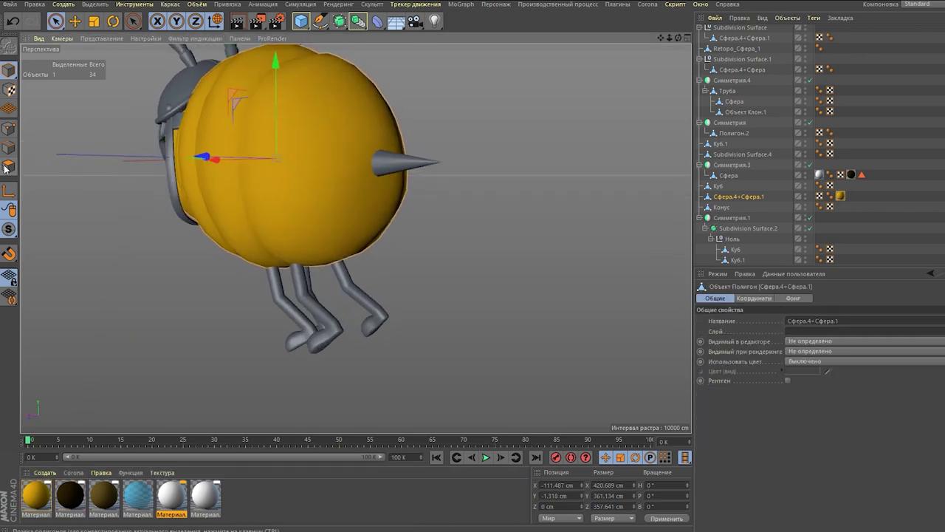
click(6, 168)
right_click(79, 163)
click(118, 81)
scroll(293, 107, up, 2)
click(102, 6)
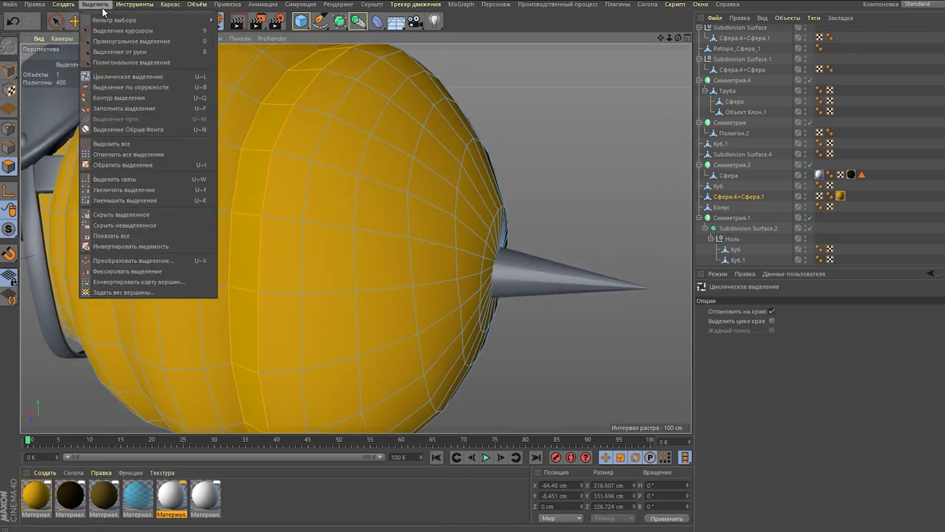
click(118, 108)
scroll(264, 152, down, 3)
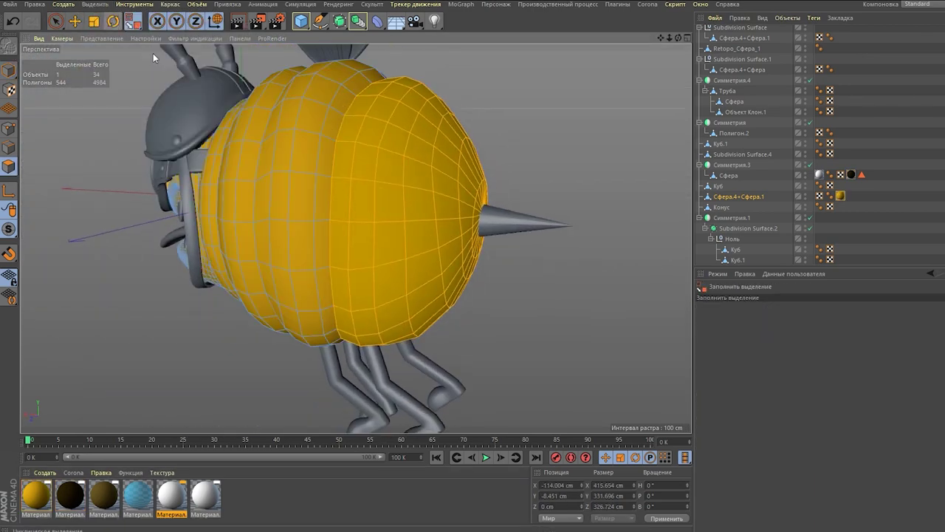
scroll(267, 186, up, 3)
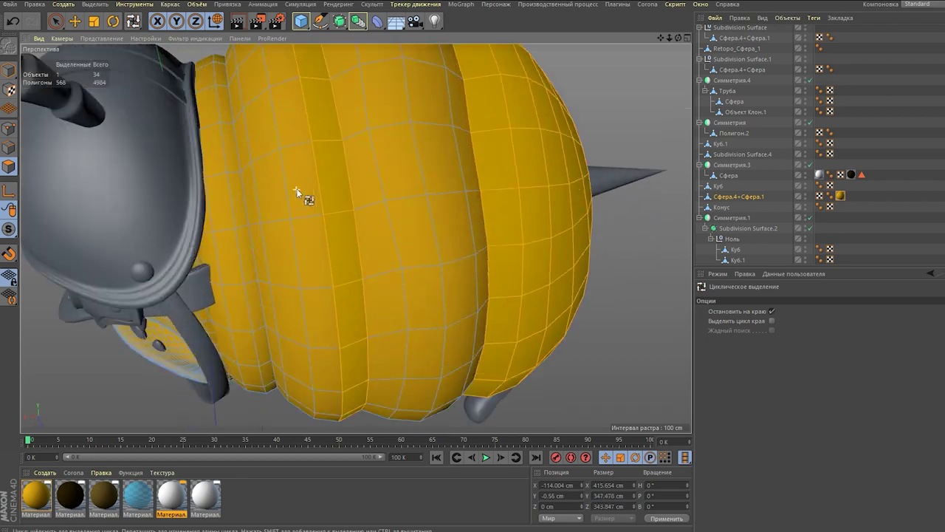
shift+click(249, 173)
- Apply the black material to the selected stripes and the blue material to the wings
drag(74, 502, 308, 227)
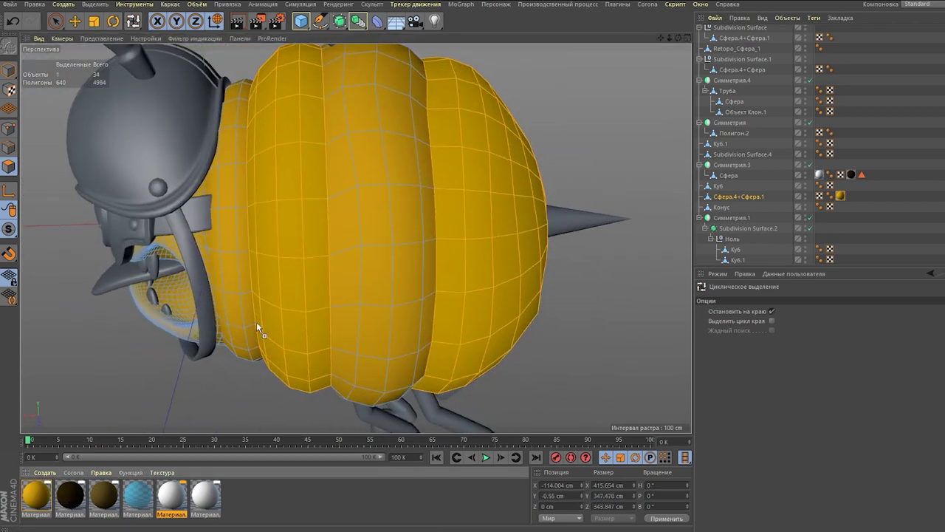
click(9, 70)
scroll(428, 190, down, 3)
alt+drag(429, 190, 472, 221)
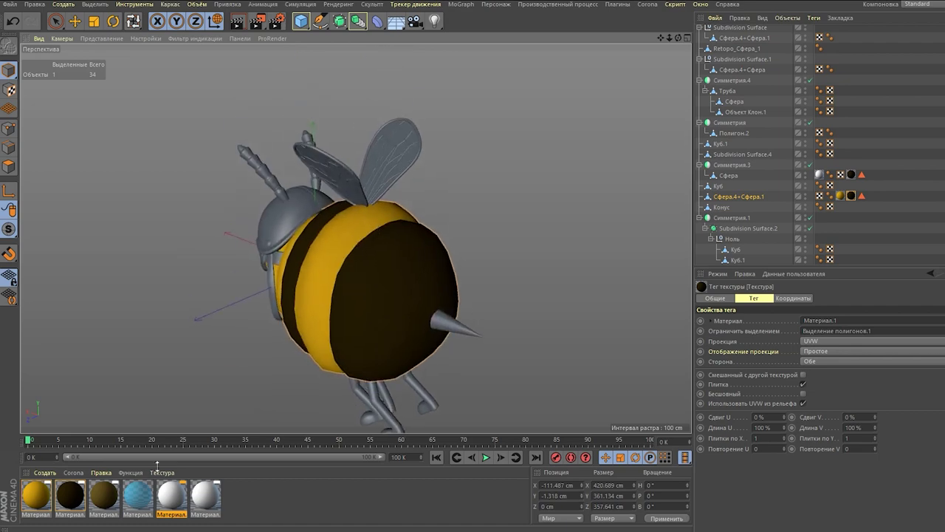
- Apply materials to the stinger cone, dark material to the legs and white to the teeth
mouse_move(138, 495)
mouse_down()
mouse_move(364, 197)
mouse_move(422, 338)
mouse_up()
drag(171, 494, 443, 325)
scroll(344, 289, up, 5)
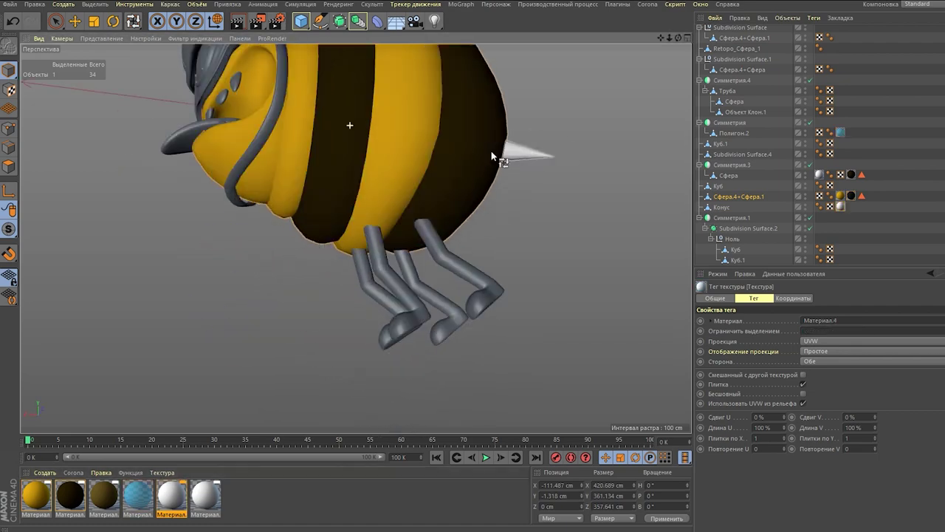
scroll(332, 243, down, 3)
mouse_move(70, 501)
mouse_down()
mouse_move(333, 244)
mouse_move(263, 130)
mouse_up()
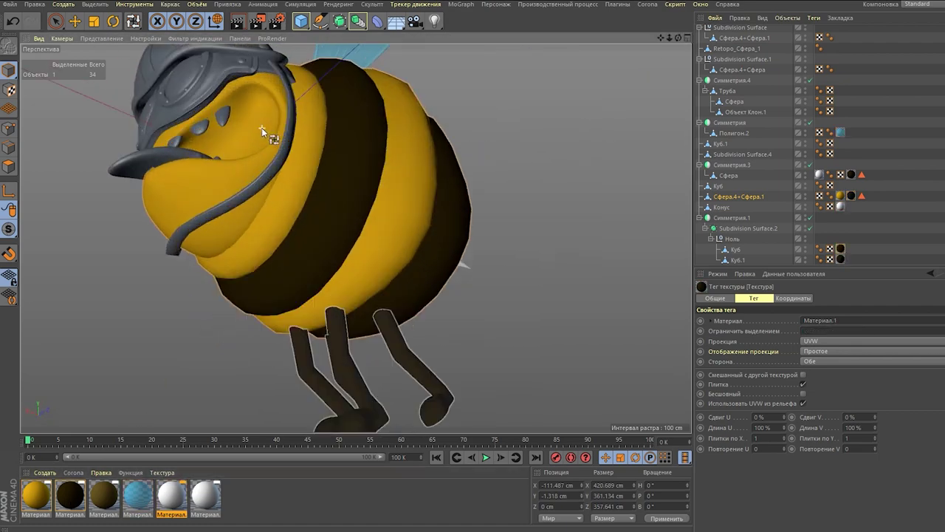
scroll(157, 240, up, 5)
scroll(152, 111, down, 2)
scroll(151, 111, up, 2)
drag(171, 495, 171, 475)
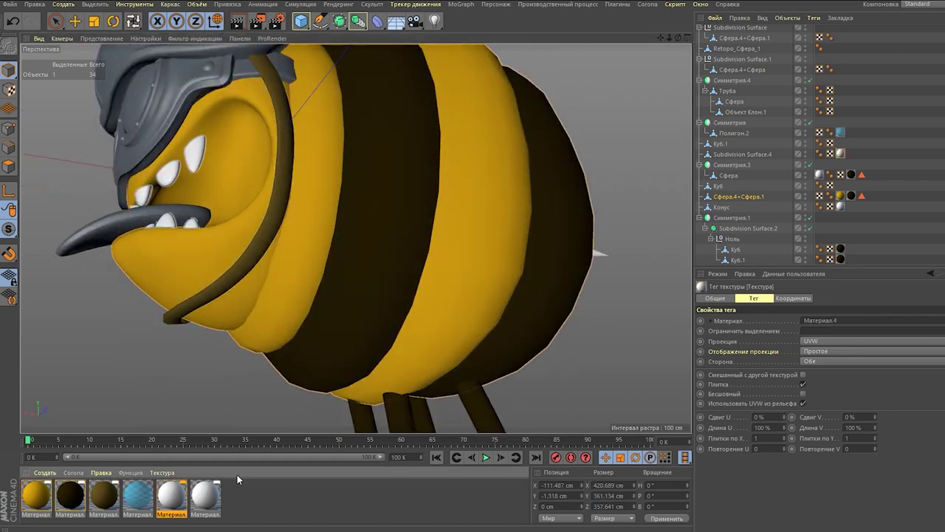
- Open Материал.5 in the Material Editor and change its hue
click(210, 503)
double_click(207, 496)
click(737, 160)
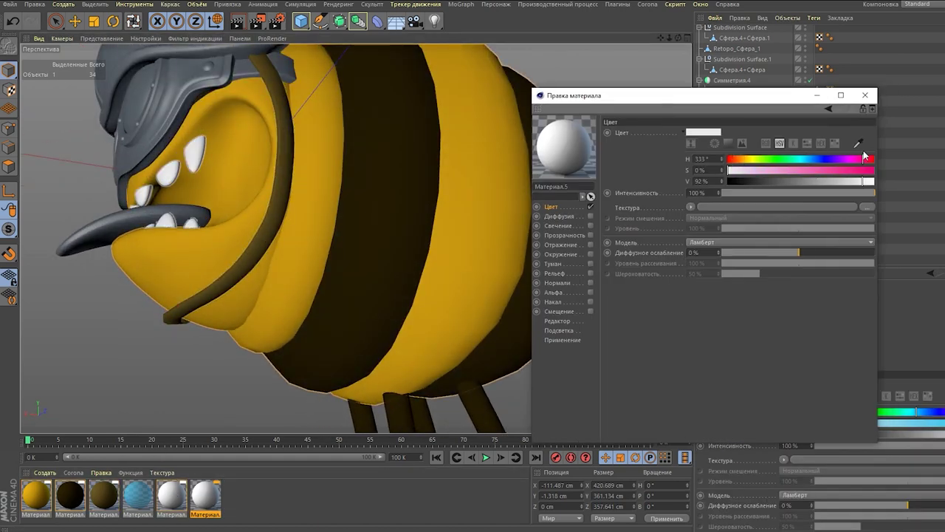
- Close the Material Editor and apply the pink Материал.5 to the bee's tongue
click(871, 99)
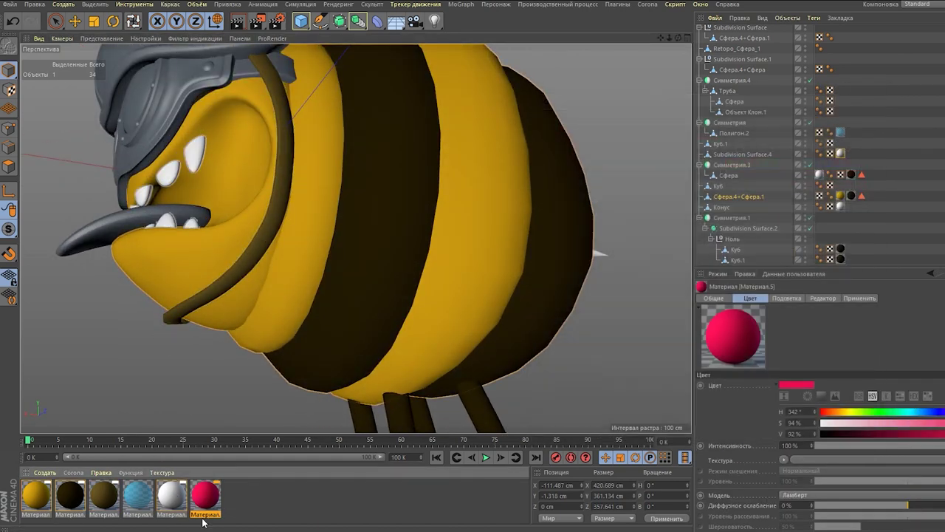
mouse_move(202, 511)
mouse_down()
mouse_move(129, 214)
mouse_move(291, 120)
mouse_up()
scroll(292, 119, up, 5)
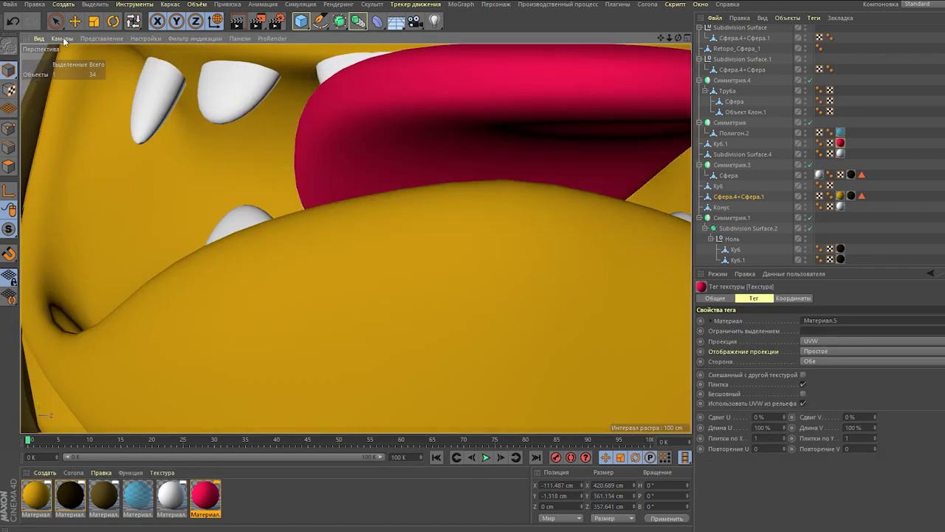
scroll(137, 221, down, 5)
click(136, 222)
alt+drag(137, 221, 192, 221)
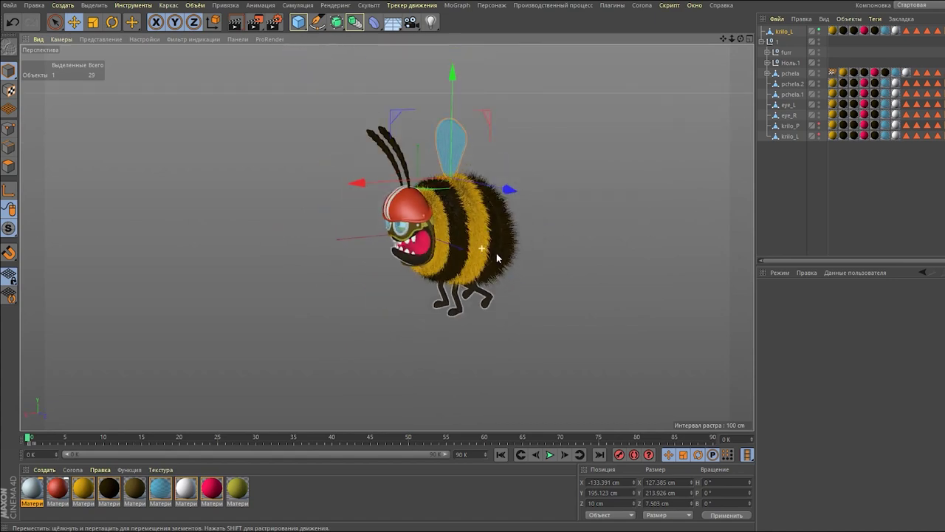
- Select and frame the left wing krilo_L, then select the antenna object
key(o)
click(784, 32)
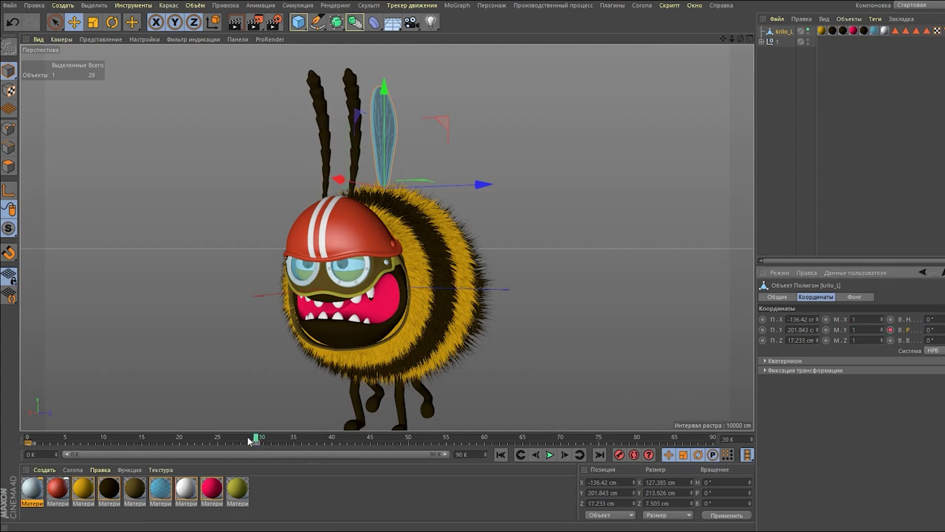
scroll(386, 133, up, 5)
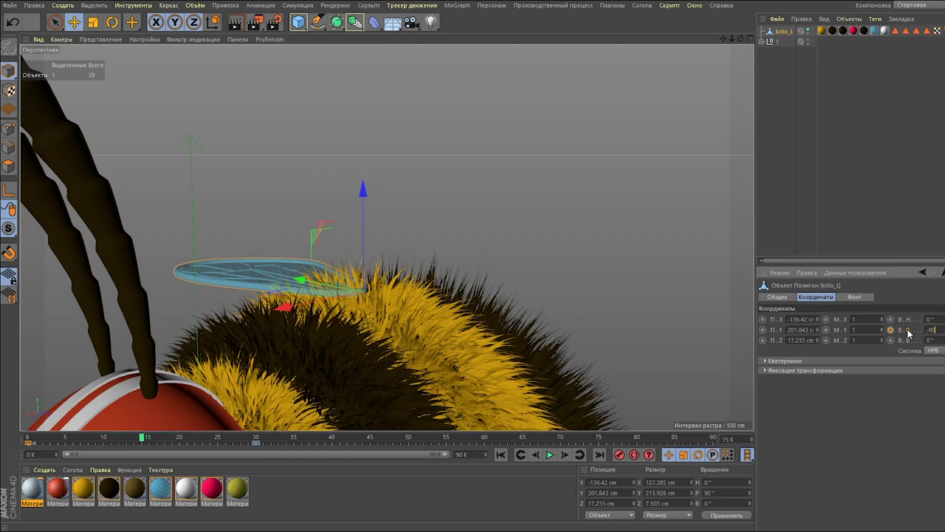
scroll(350, 330, down, 5)
click(240, 193)
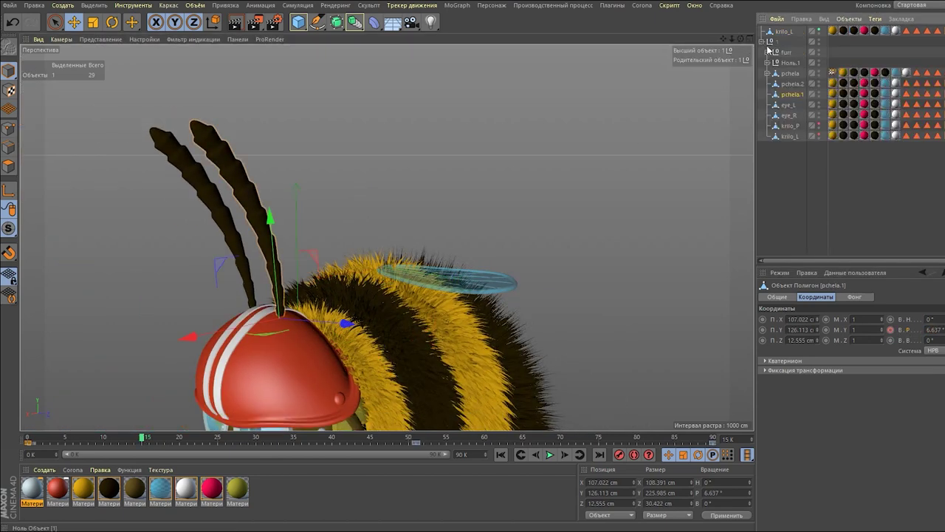
scroll(490, 204, down, 3)
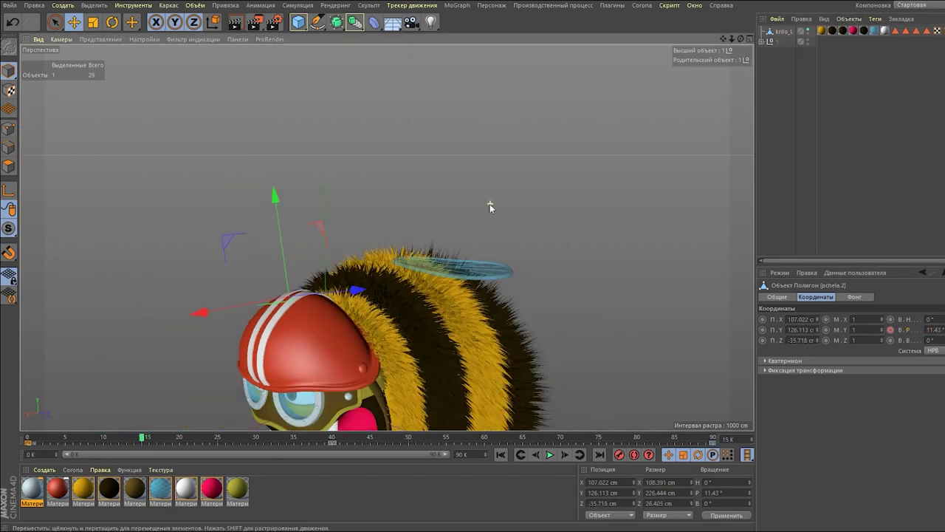
scroll(506, 405, down, 2)
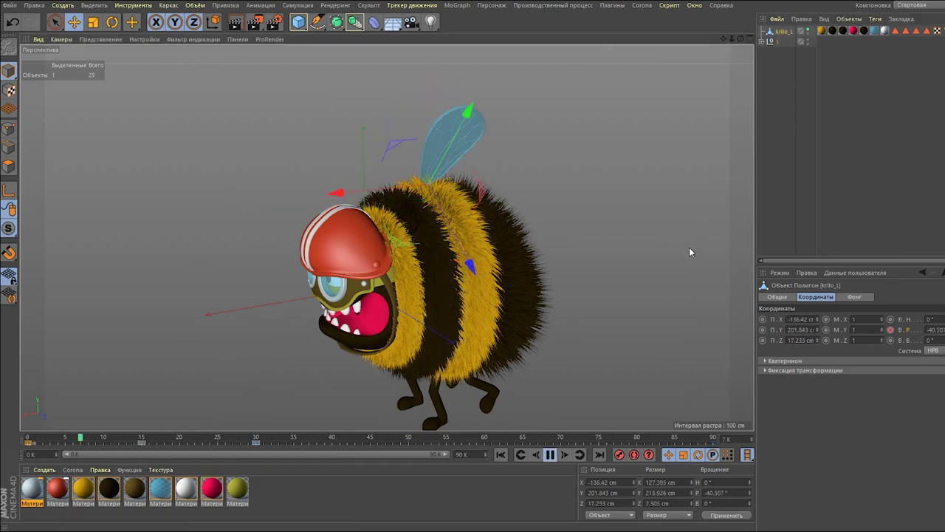
- Stop playback and add a Symmetry generator for the wing
mouse_move(689, 247)
alt+mouse_down()
mouse_move(576, 279)
mouse_move(450, 119)
mouse_move(478, 426)
alt+mouse_up()
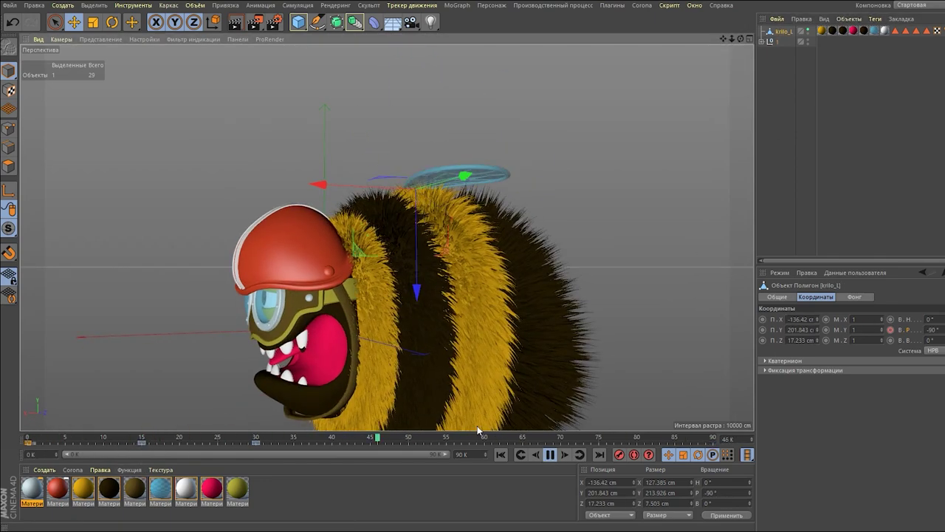
click(551, 454)
click(337, 21)
click(517, 75)
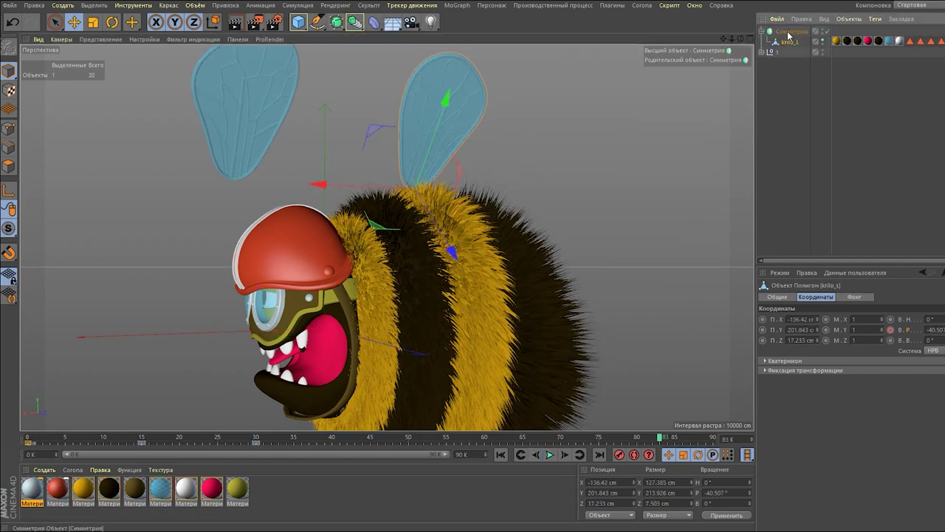
- Check the Symmetry mirror settings, replay, and select krilo_L's keyframe at frame 15
click(854, 297)
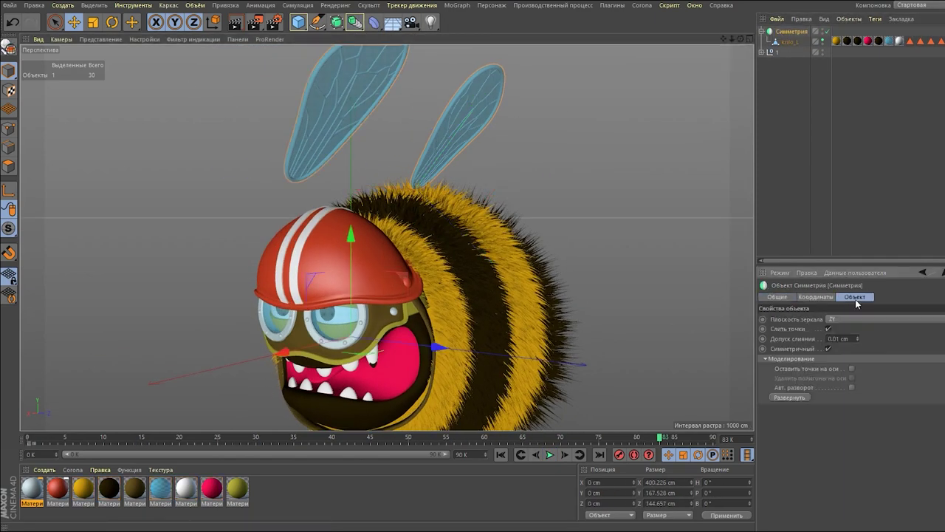
key(F8)
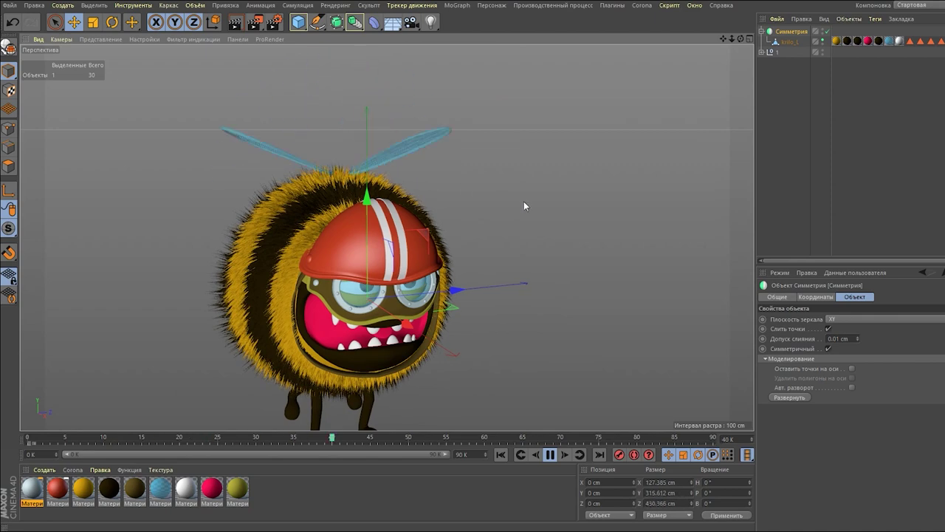
click(776, 40)
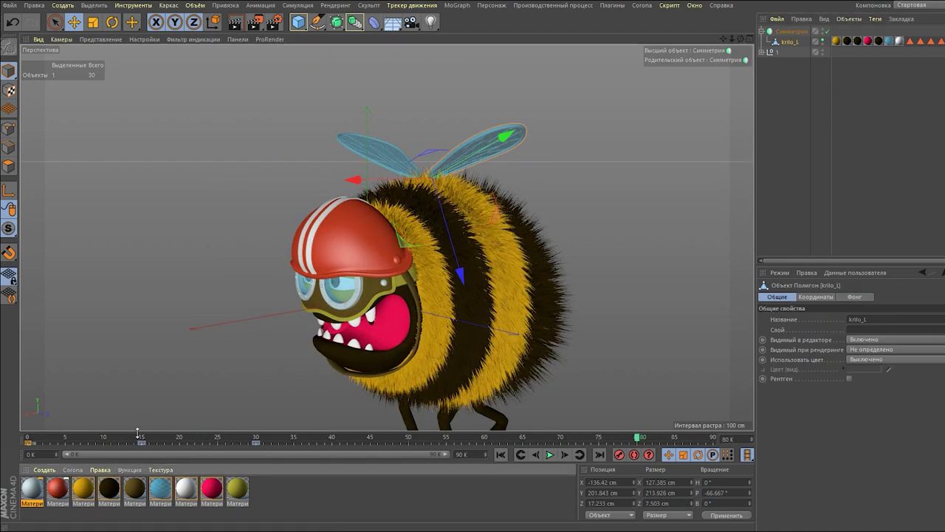
click(140, 357)
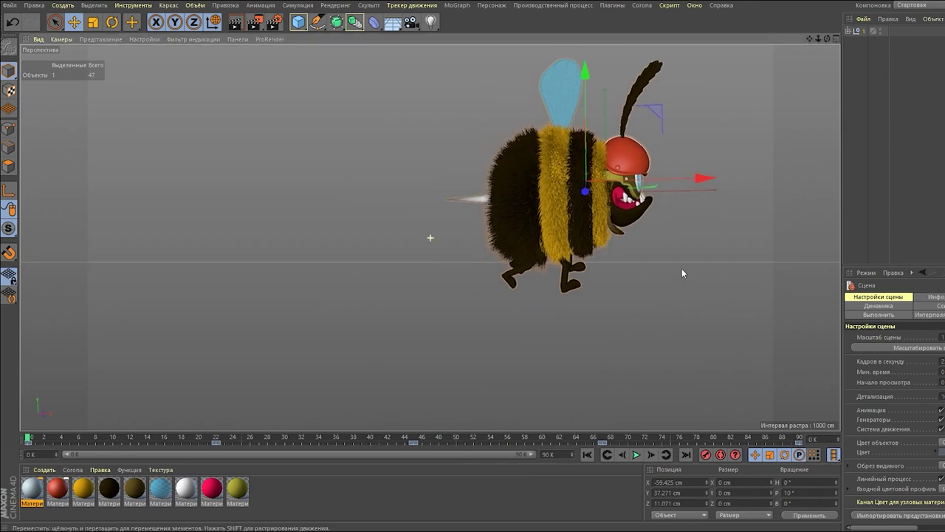
- Orbit and tilt around the playing bee animation, ending on a view of its face
mouse_move(472, 241)
alt+mouse_down()
mouse_move(568, 285)
mouse_move(527, 262)
mouse_move(580, 304)
alt+mouse_up()
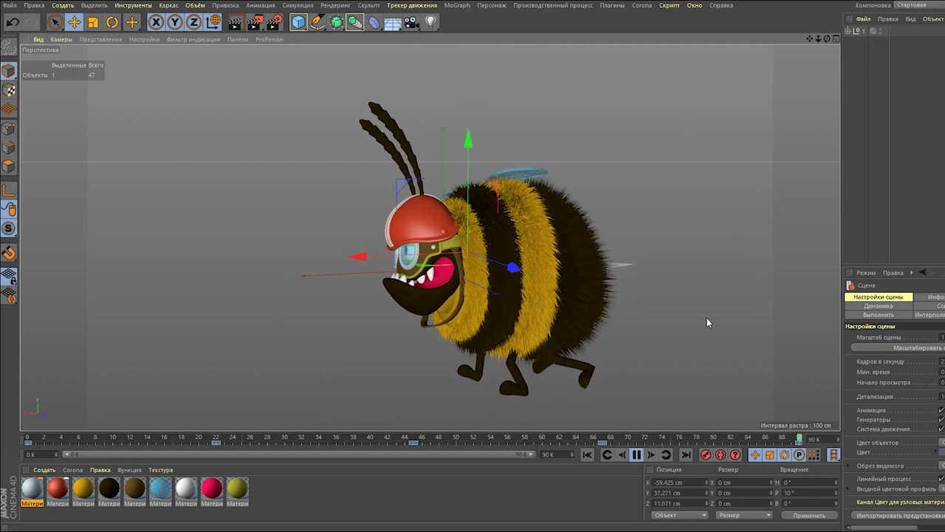
mouse_move(700, 318)
alt+mouse_down()
mouse_move(569, 300)
mouse_move(643, 290)
alt+mouse_up()
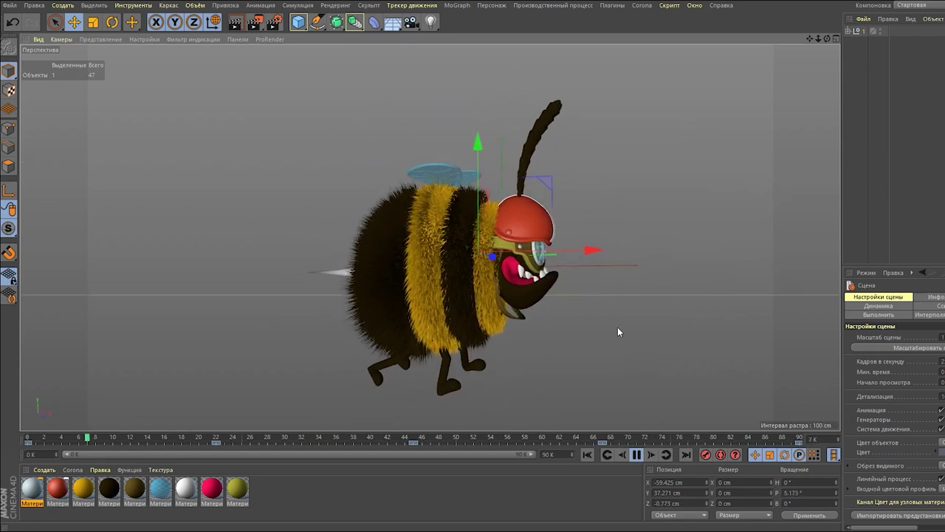
alt+drag(647, 327, 610, 329)
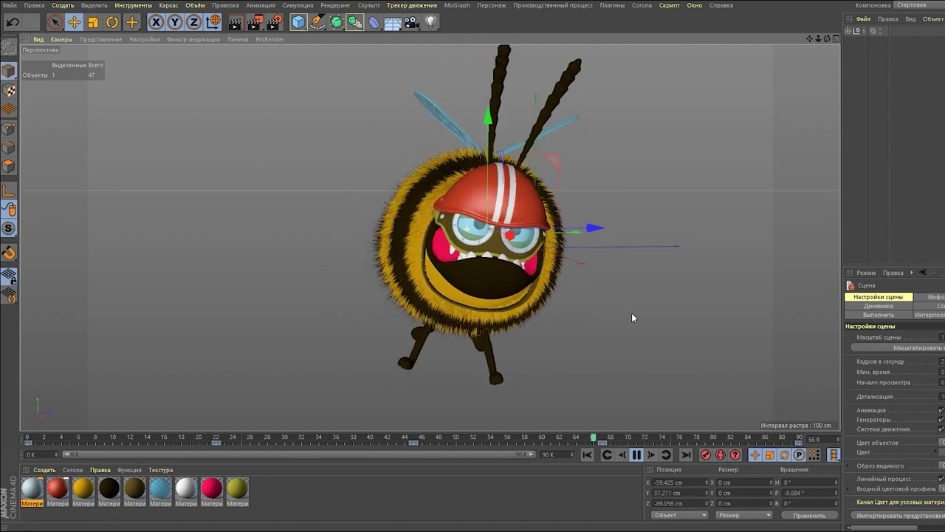
alt+drag(595, 321, 613, 402)
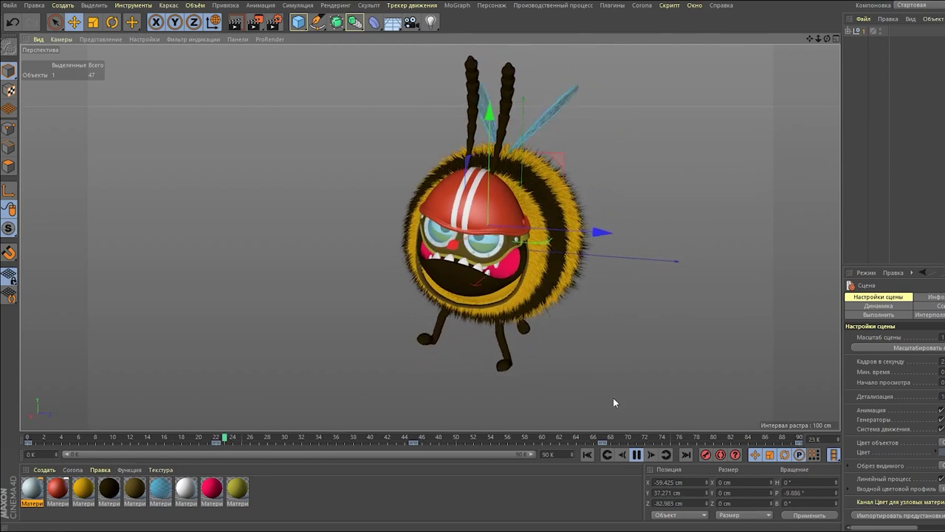